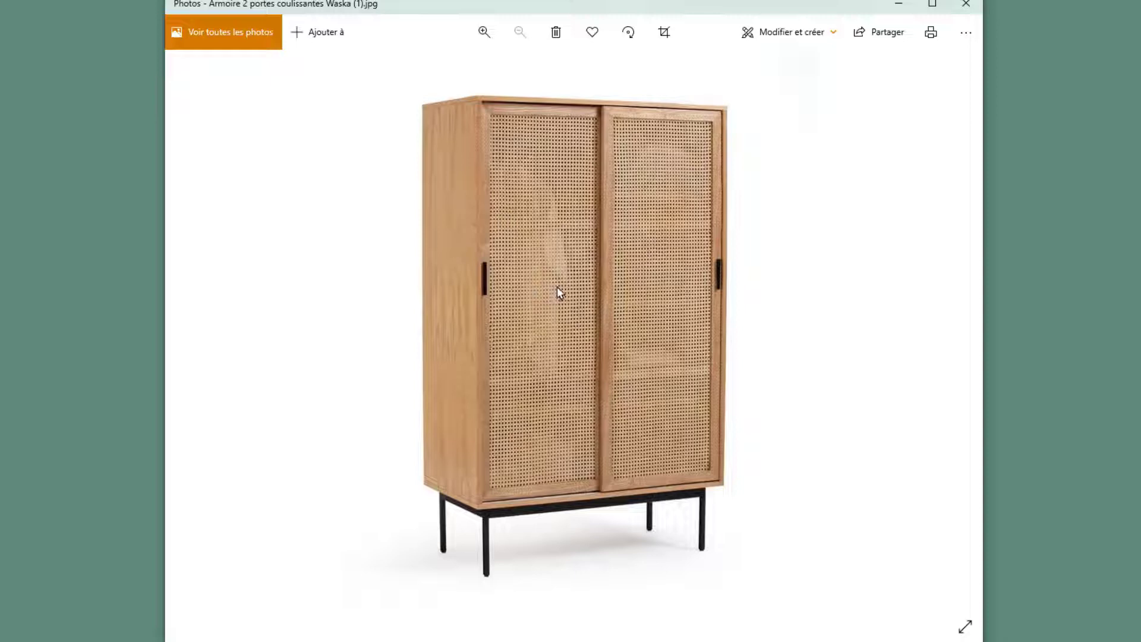
key("Right")
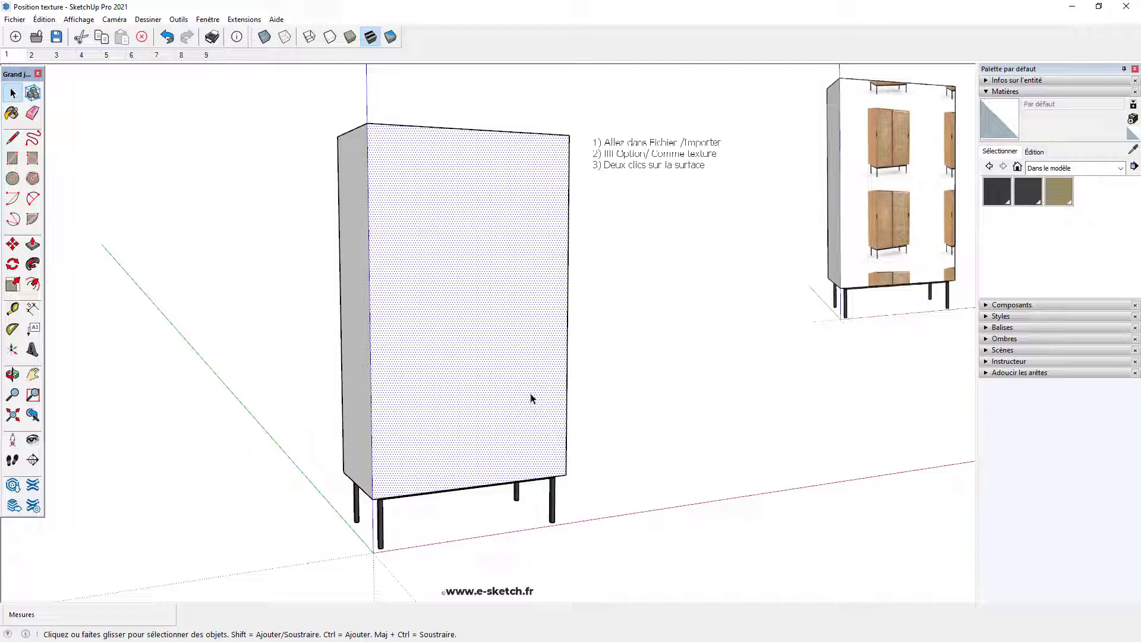
middle_click_drag(530, 398, 499, 320)
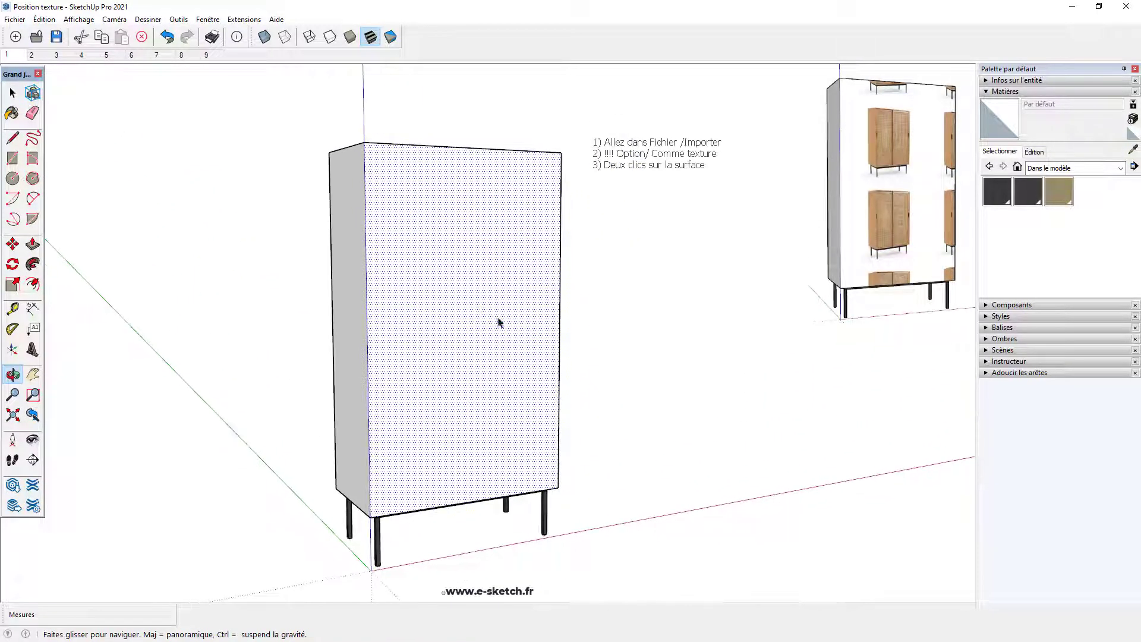
Import the image "Armoire 2 portes coulissantes Waska (1)" for use as a texture
key("space")
left_click(606, 373)
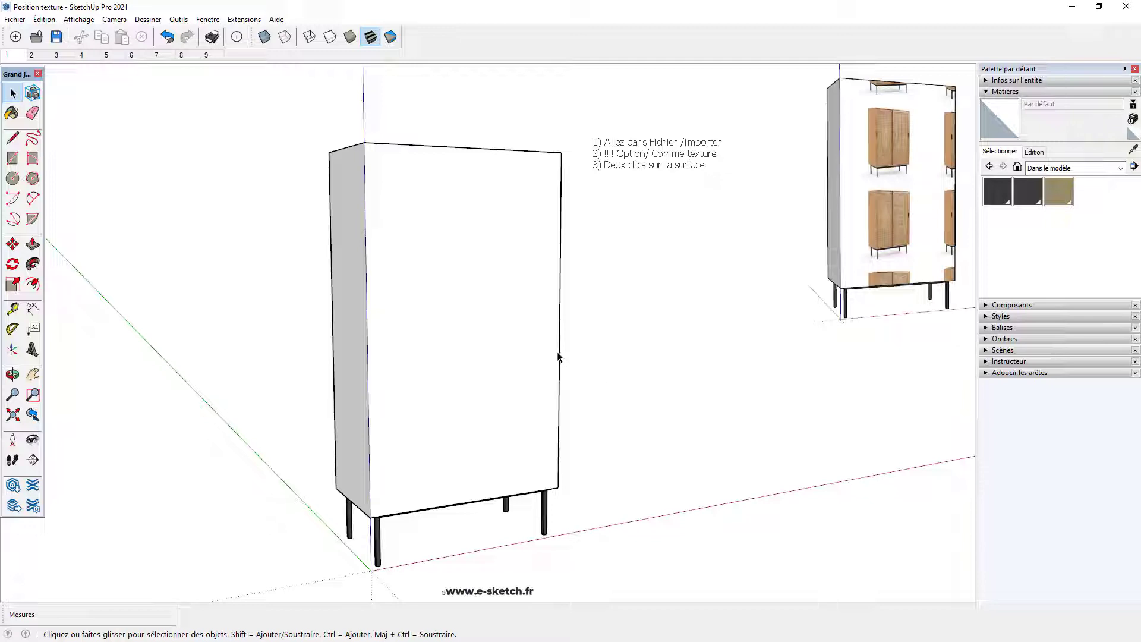
left_click(15, 19)
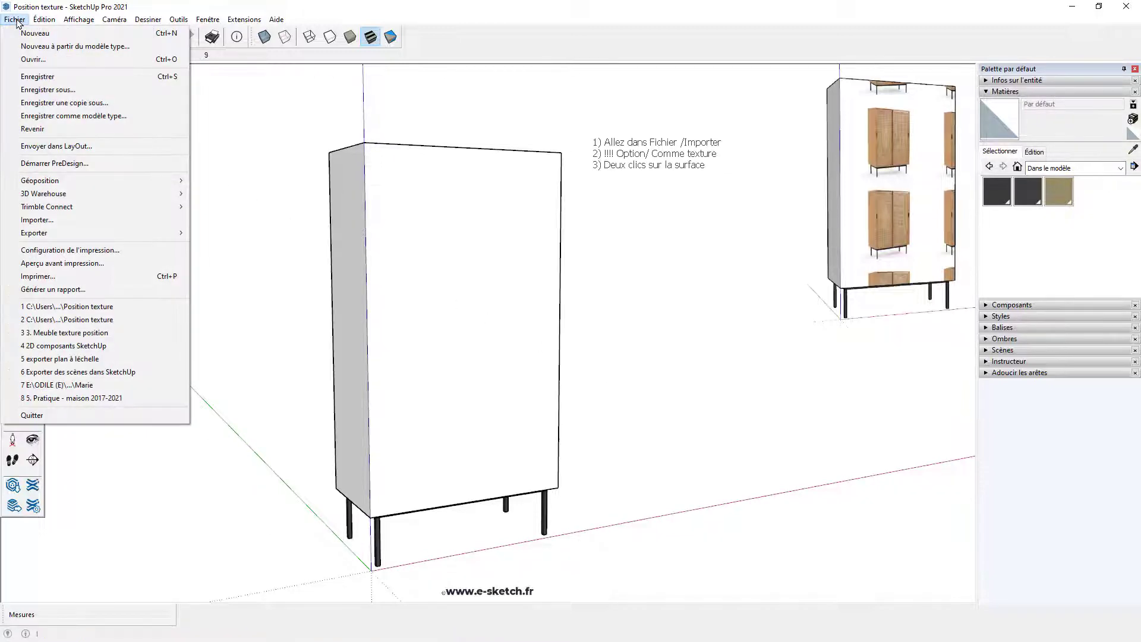
left_click(72, 221)
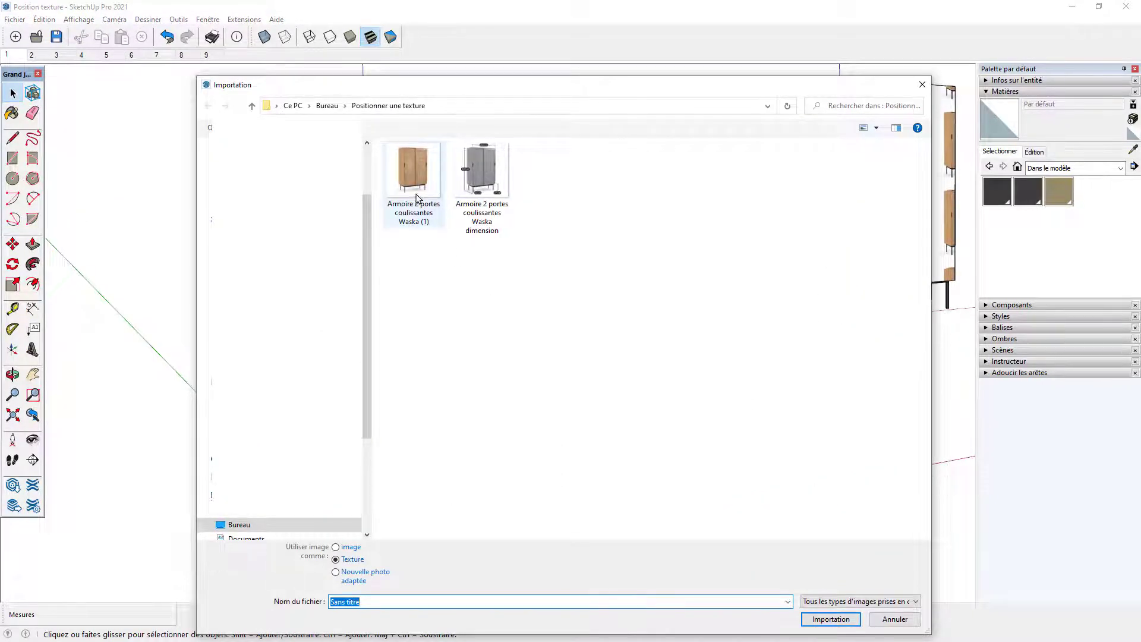
left_click(835, 602)
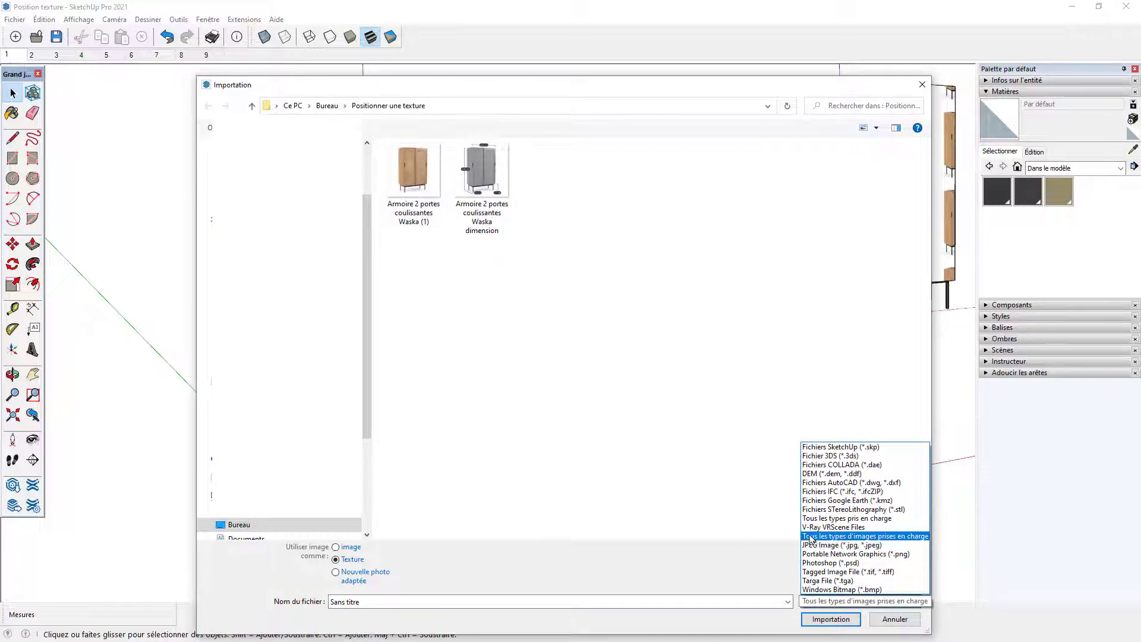
left_click(683, 509)
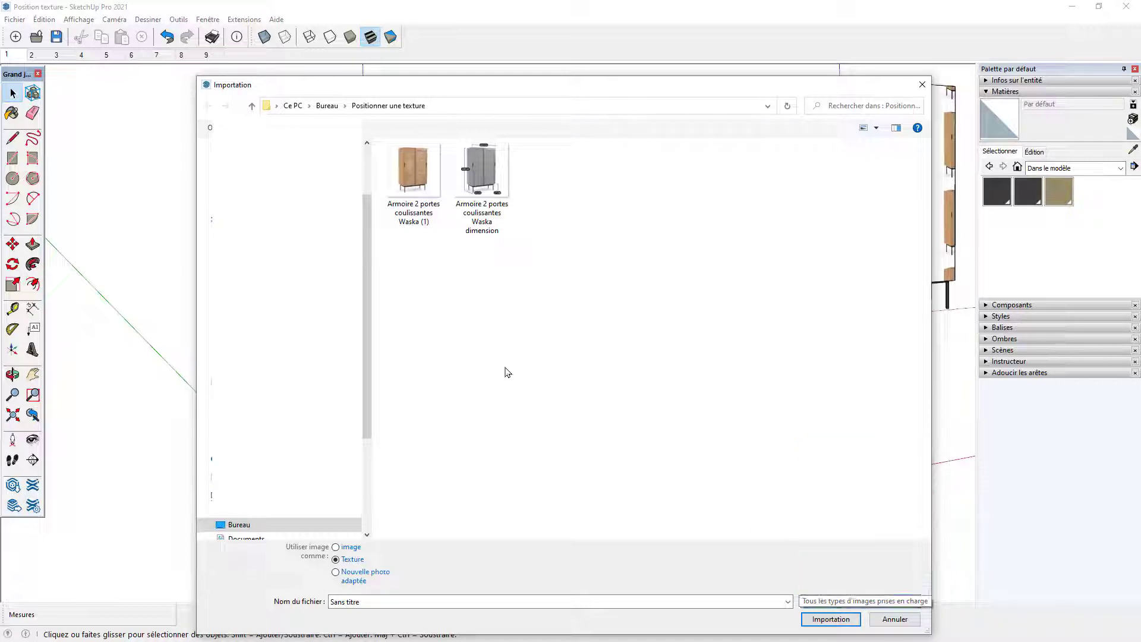
left_click(419, 185)
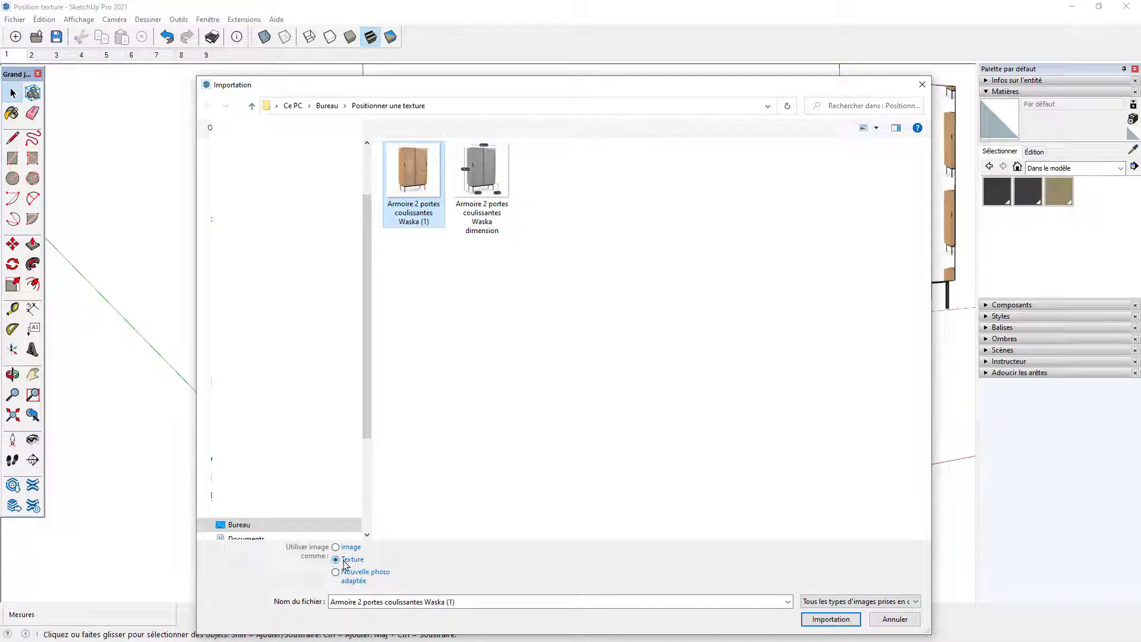
left_click(824, 620)
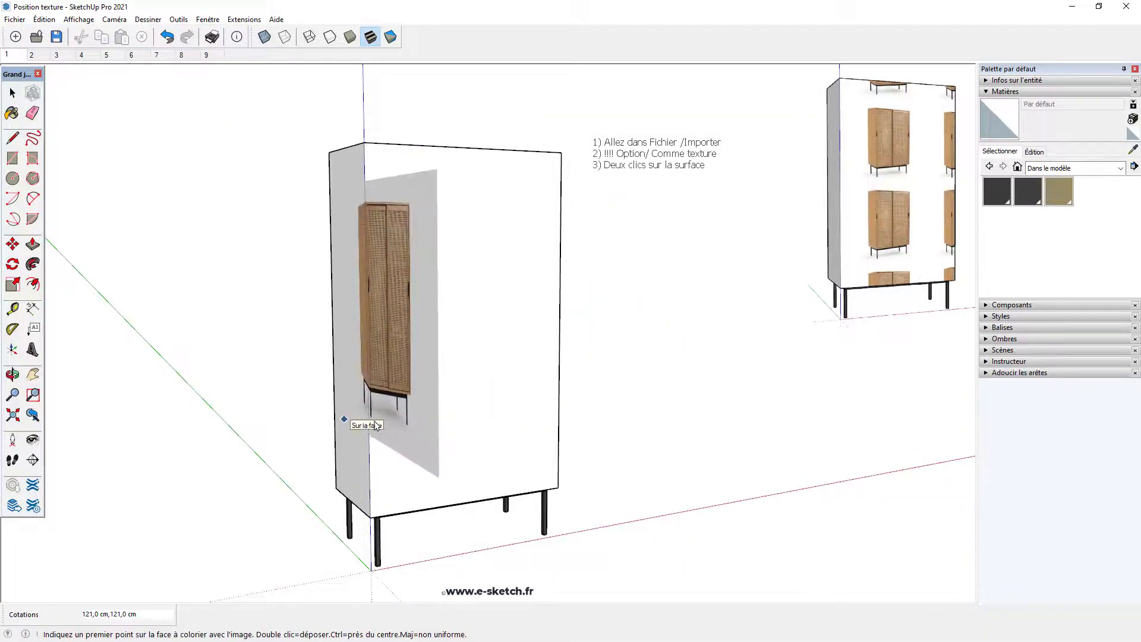
Apply the imported wardrobe texture to the cabinet's front face and switch to scene 2
middle_click_drag(570, 428, 381, 466)
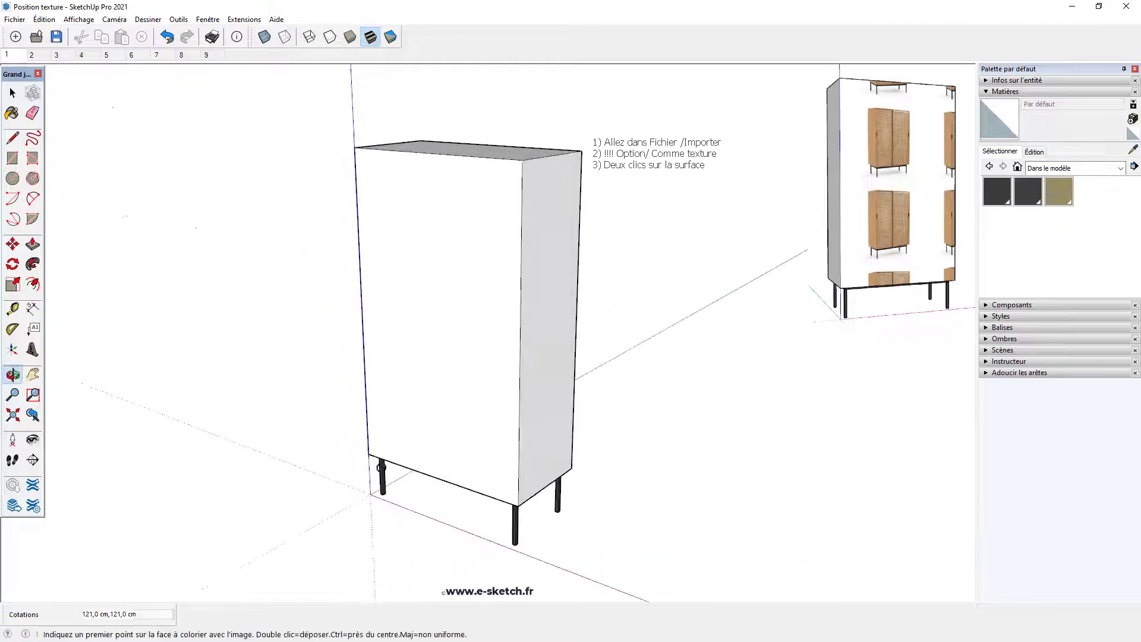
mouse_move(328, 507)
middle_mouse_down()
mouse_move(466, 512)
mouse_move(652, 454)
mouse_move(591, 479)
mouse_move(563, 474)
middle_mouse_up()
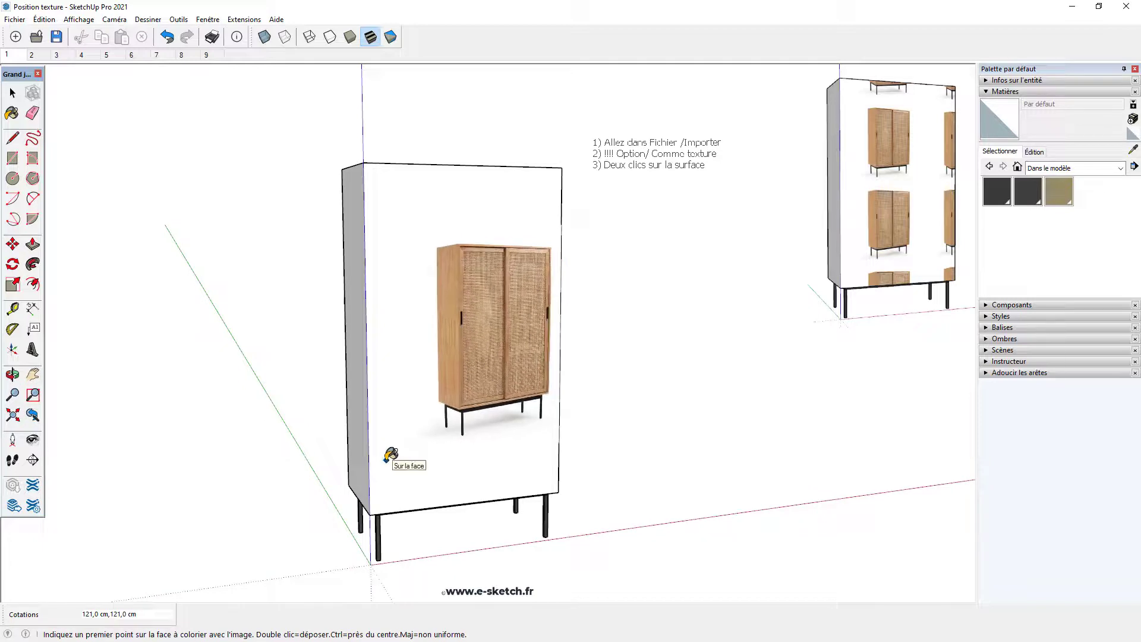
double_click(387, 459)
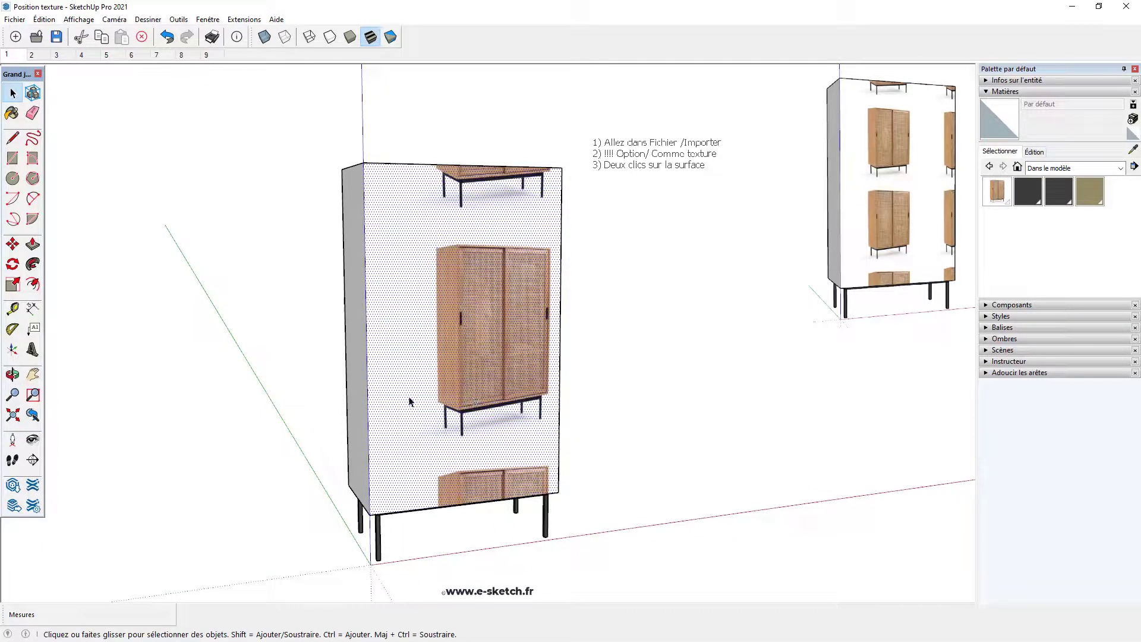
left_click(34, 55)
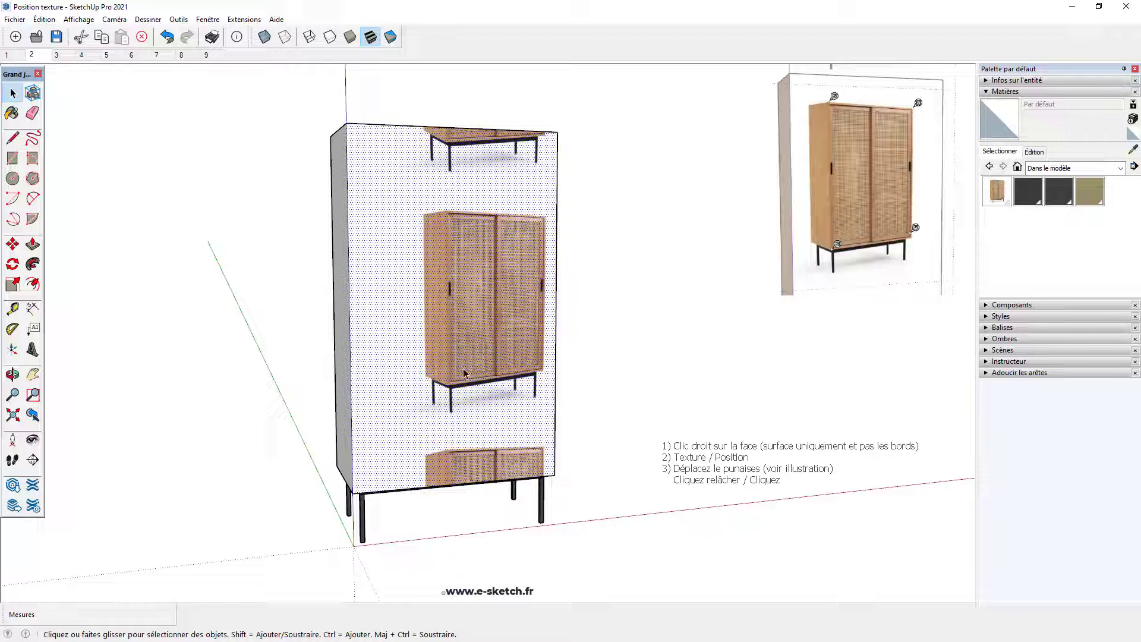
left_click(408, 352)
right_click(408, 352)
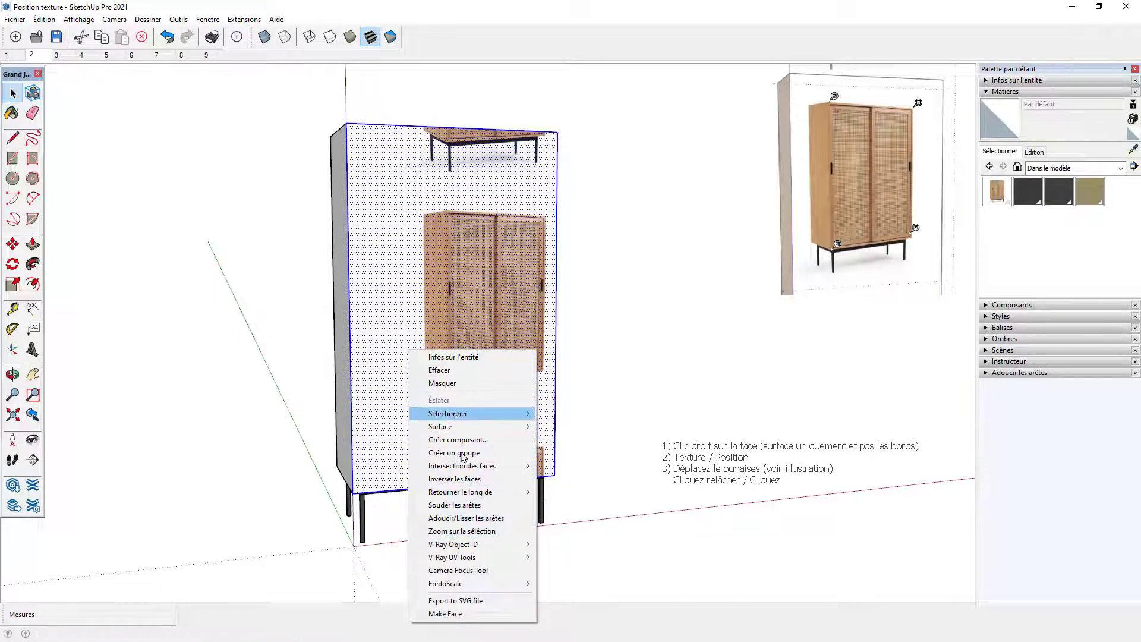
left_click(308, 444)
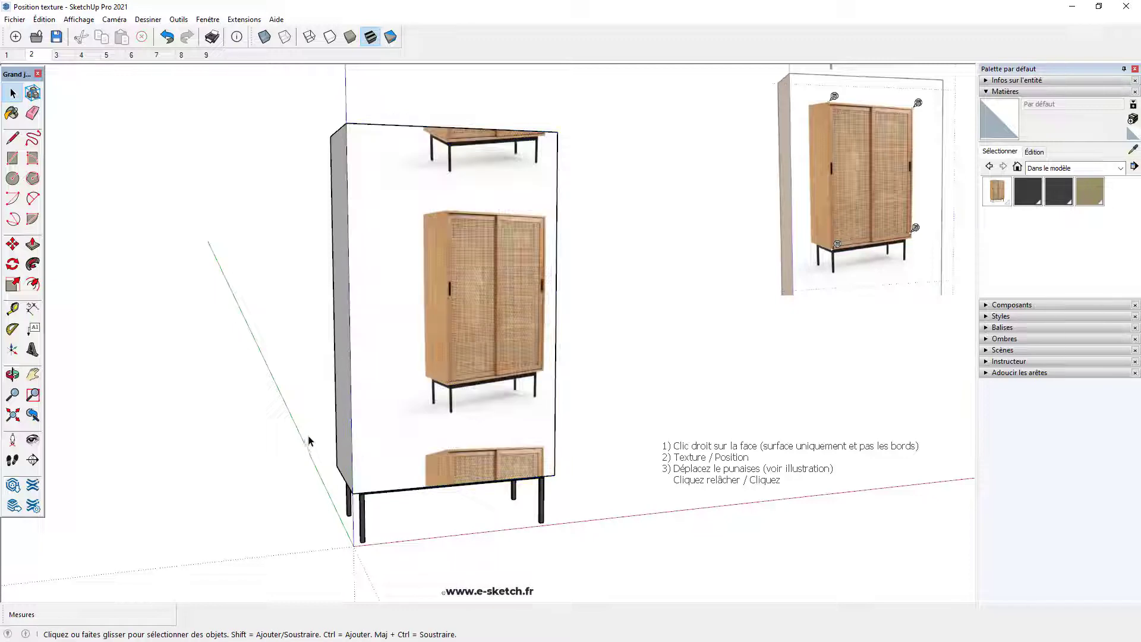
Select only the cabinet's textured front face, without its edges, and start positioning its texture
left_click(434, 402)
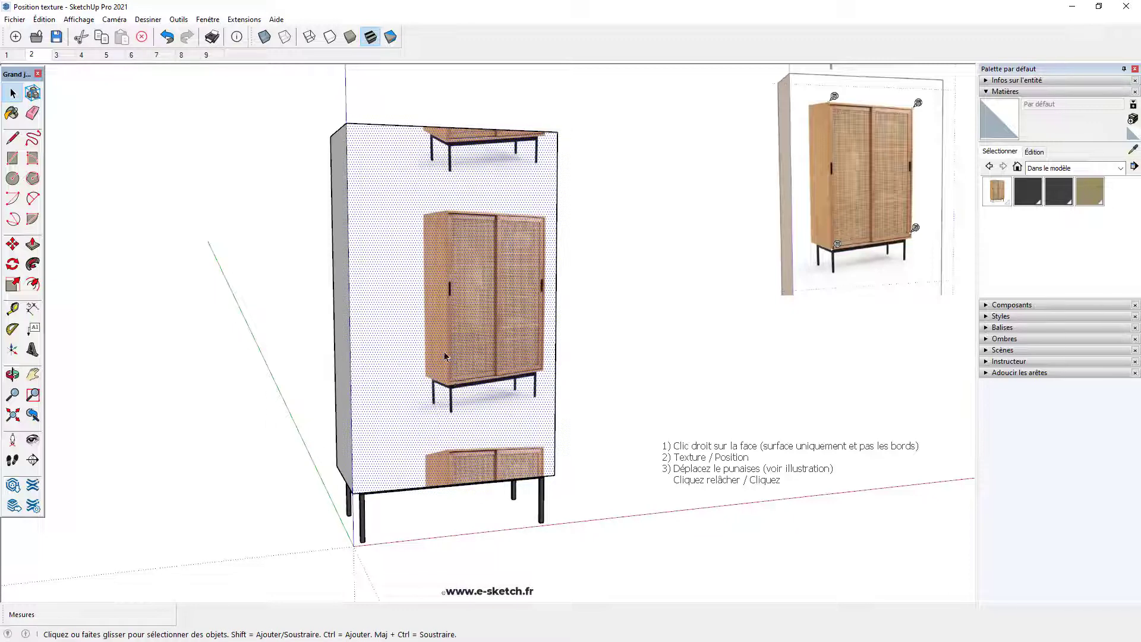
right_click(426, 381)
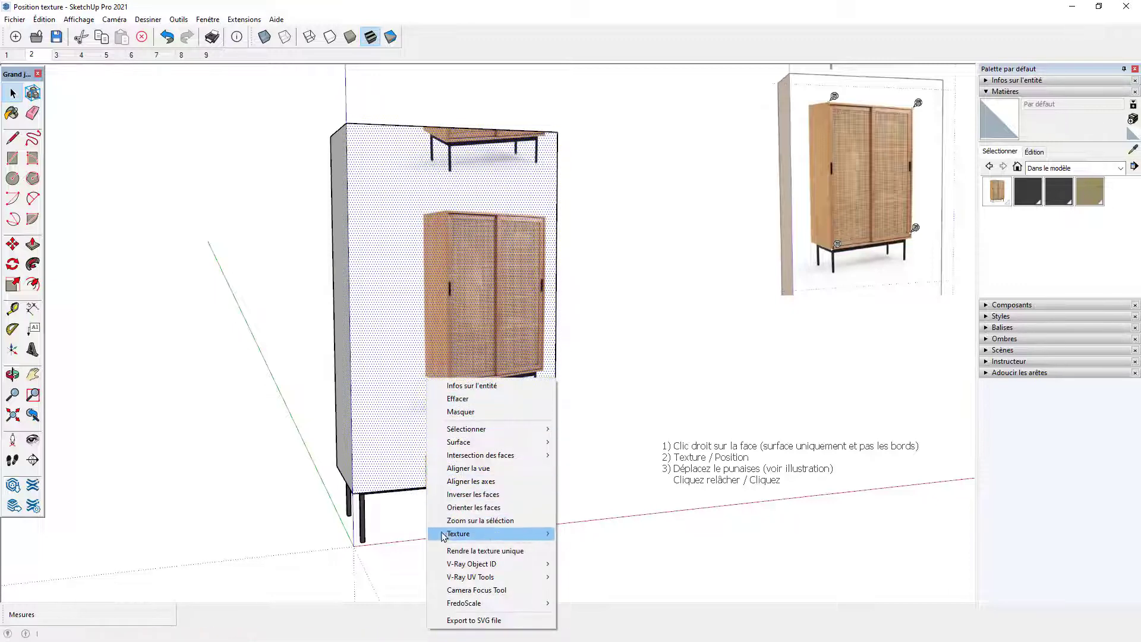
mouse_move(443, 536)
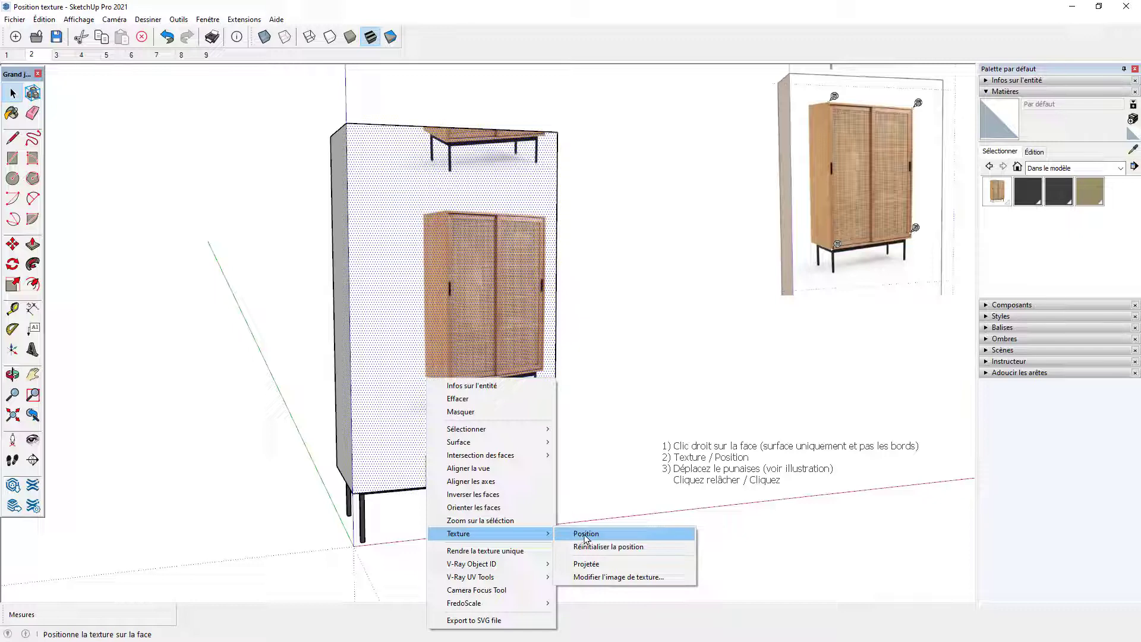
left_click(585, 534)
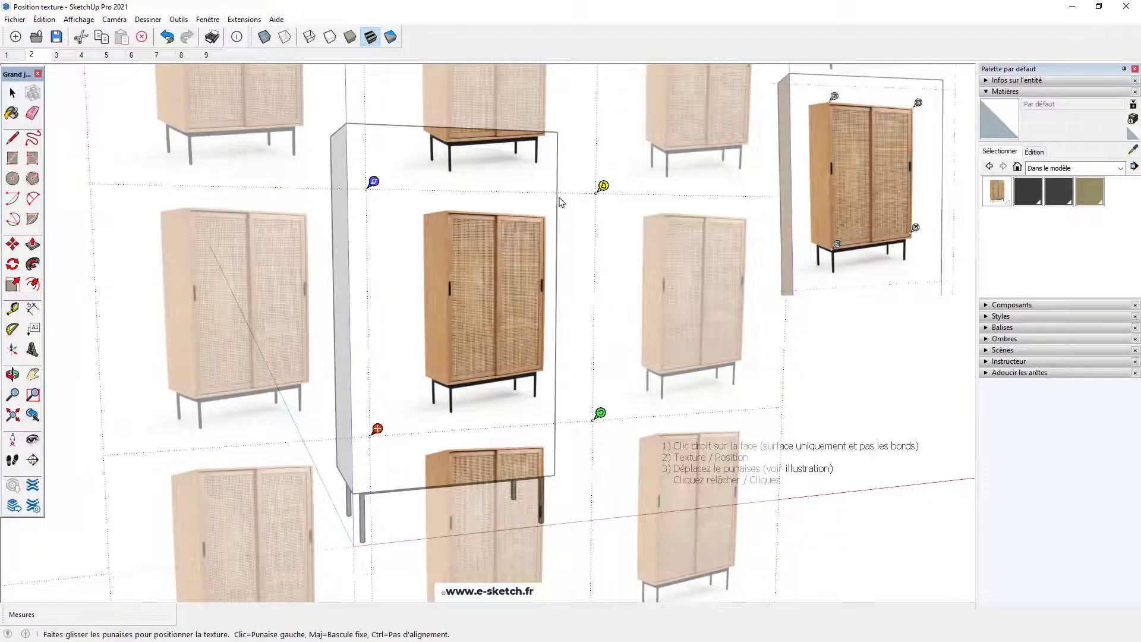
Relocate the red pin to the lower-left front corner of the wardrobe in the texture image
scroll(578, 439, "up", 3)
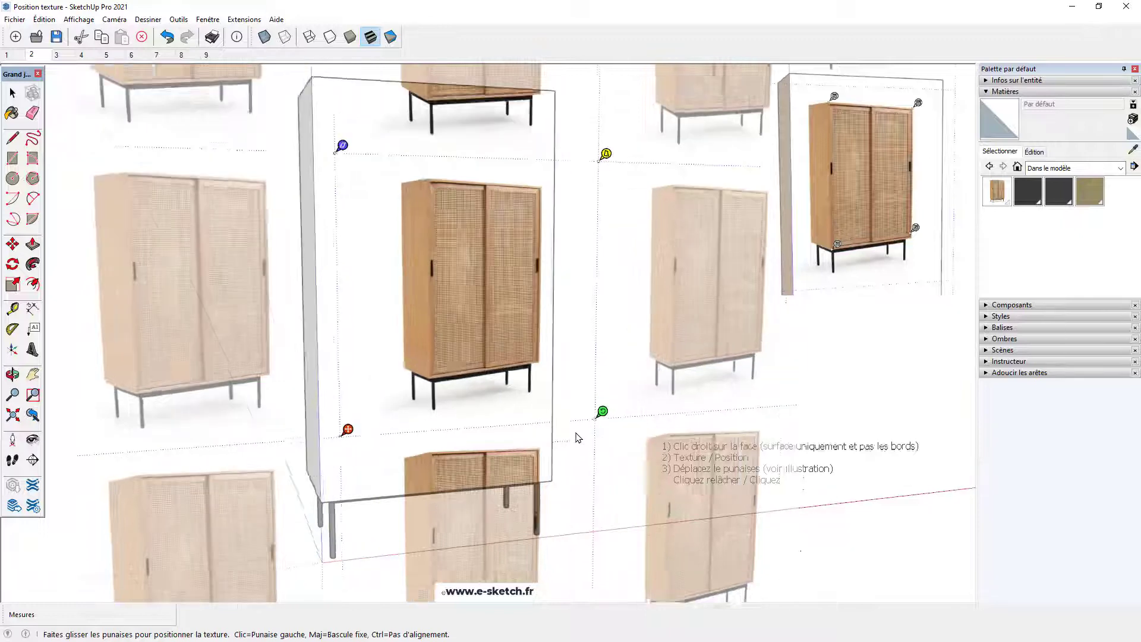
scroll(578, 434, "down", 2)
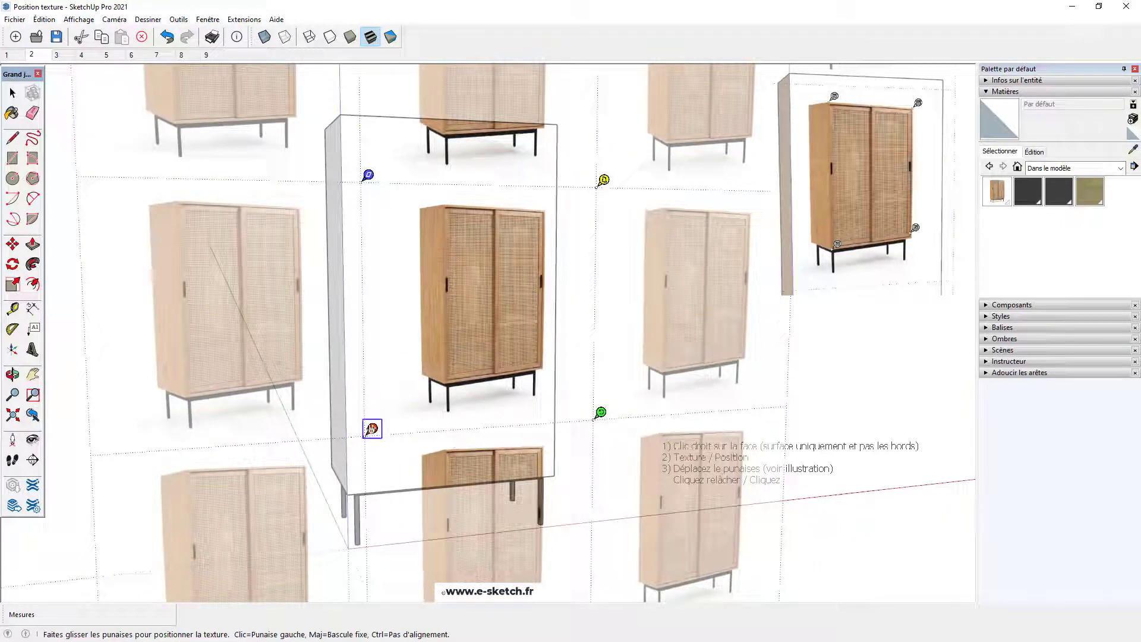
left_click(372, 428)
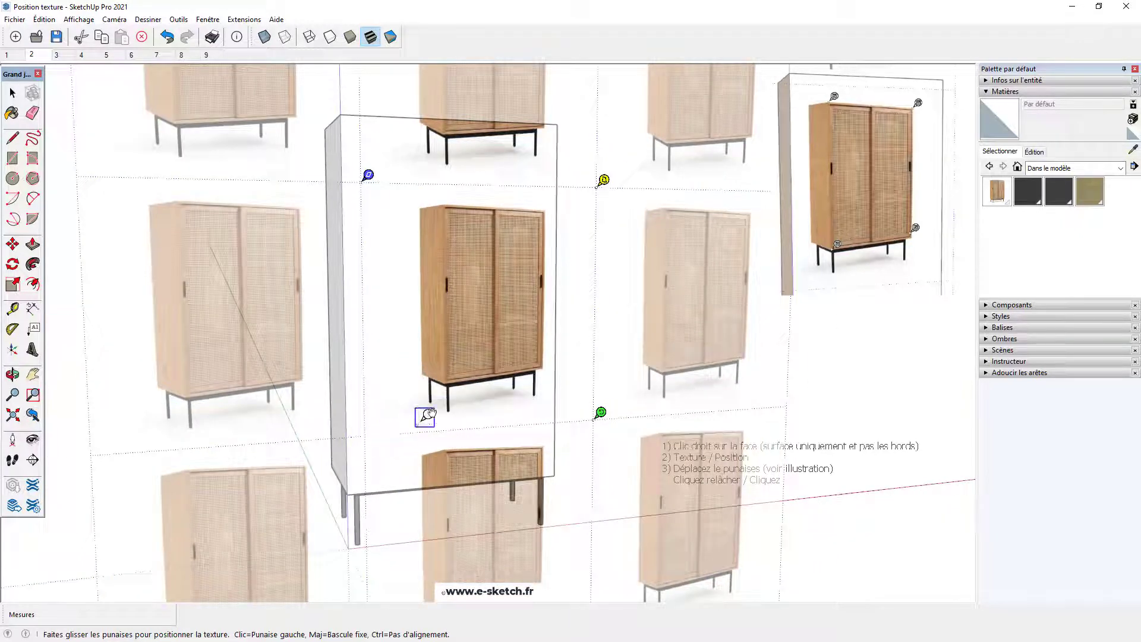
left_click(458, 376)
scroll(459, 376, "up", 5)
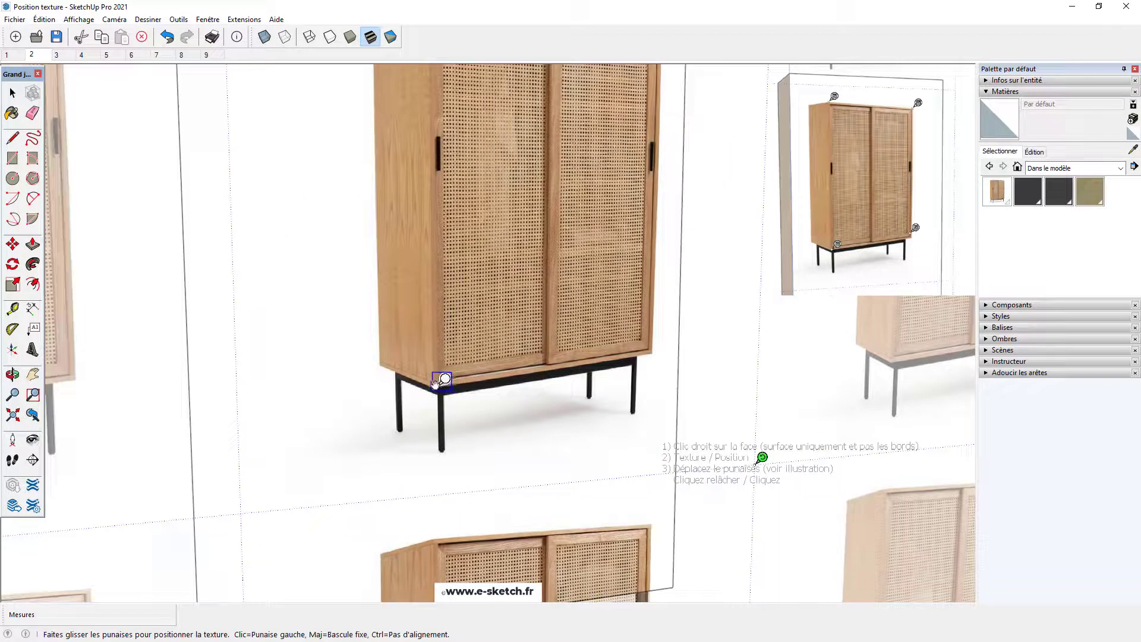
Relocate the green pin to the lower-right corner of the wardrobe front in the texture image
scroll(443, 380, "down", 4)
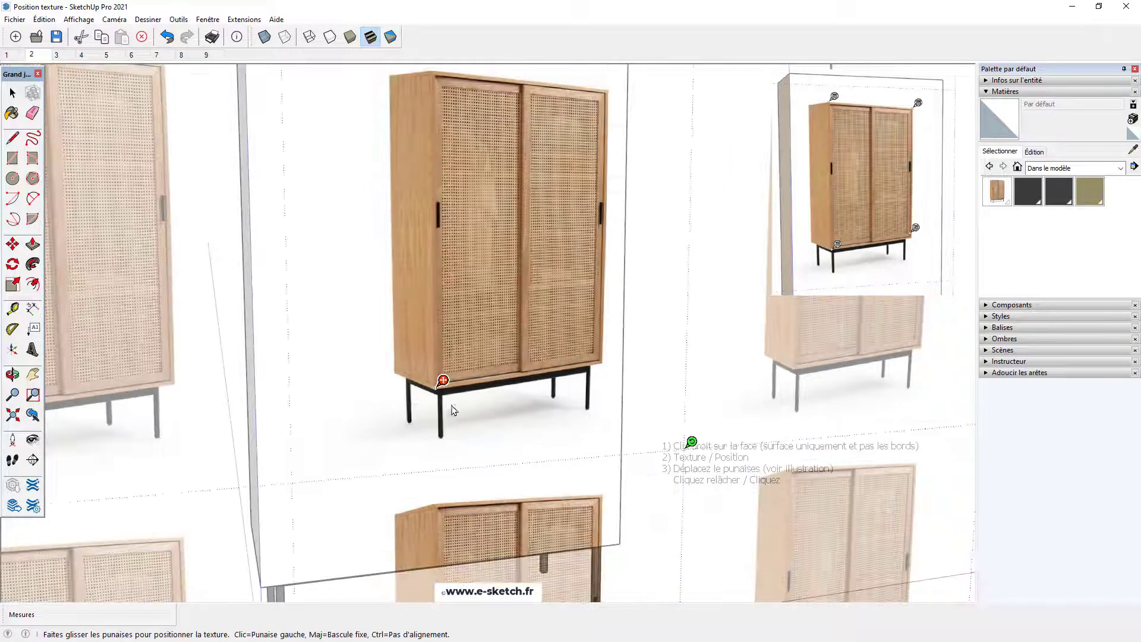
left_click(655, 439)
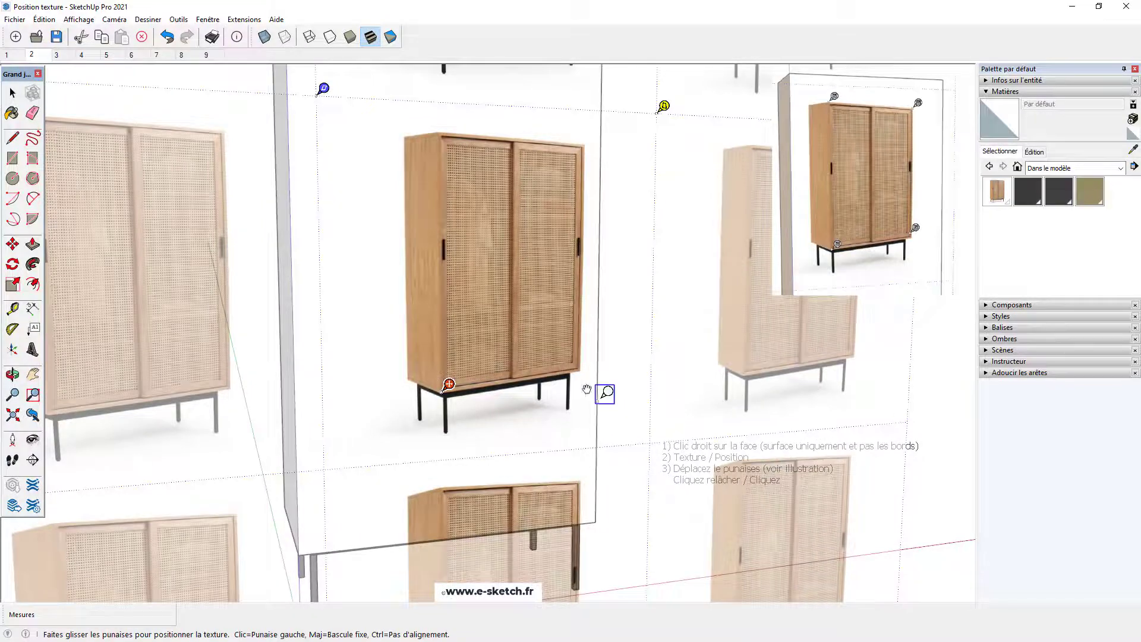
scroll(580, 370, "up", 4)
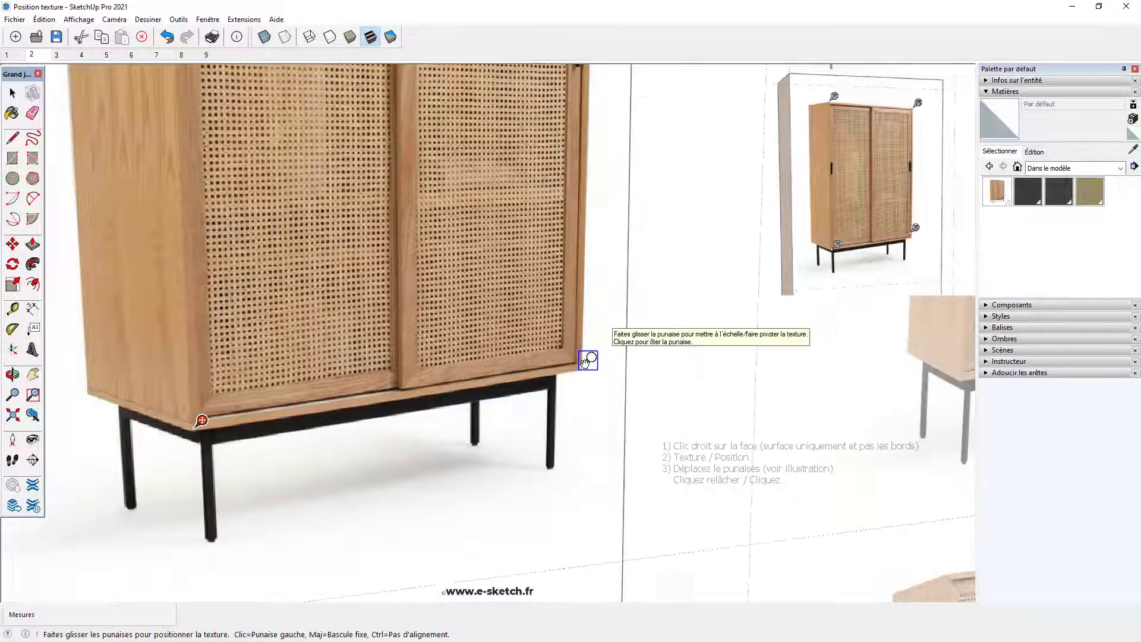
left_click(588, 360)
Relocate the yellow and blue pins to the upper-right and upper-left corners of the wardrobe front in the texture image
scroll(580, 368, "down", 4)
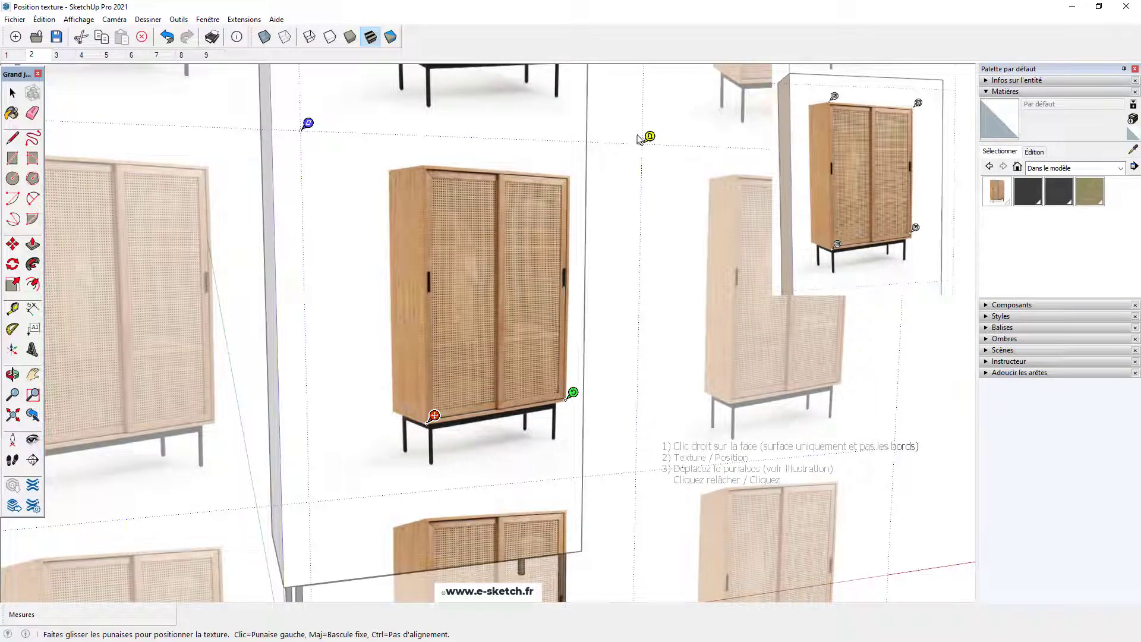
left_click(649, 137)
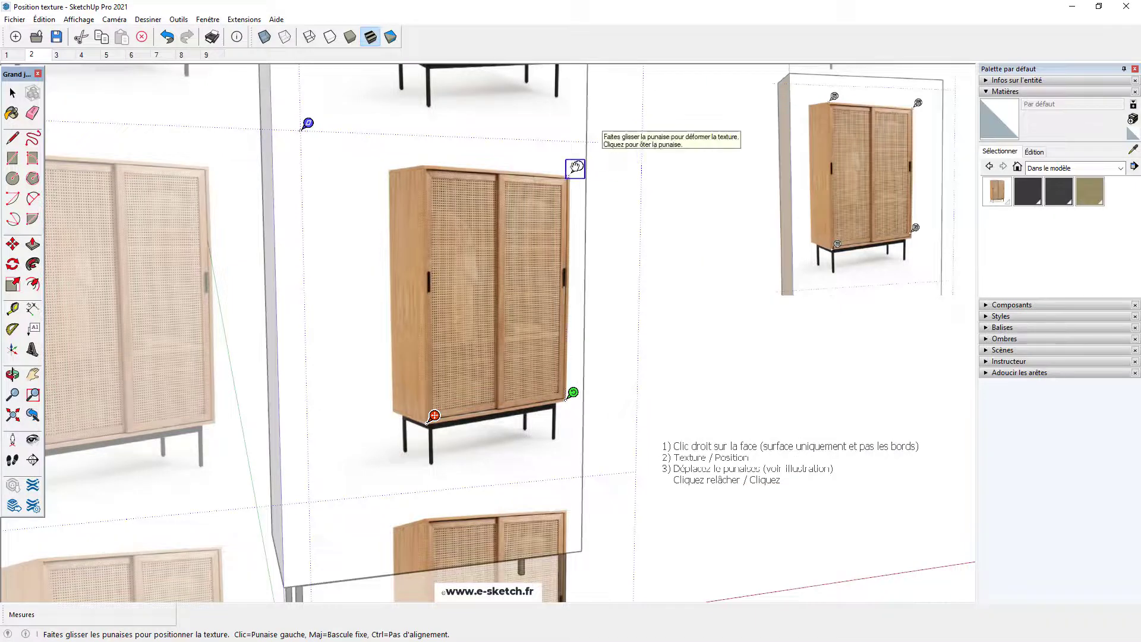
left_click(578, 168)
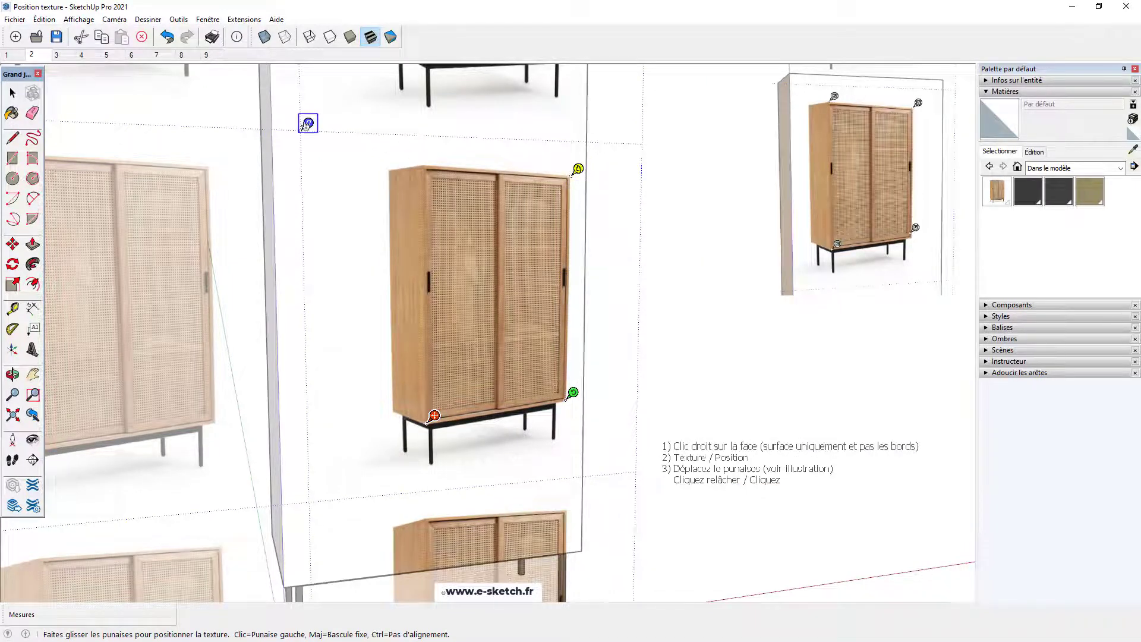
left_click(308, 123)
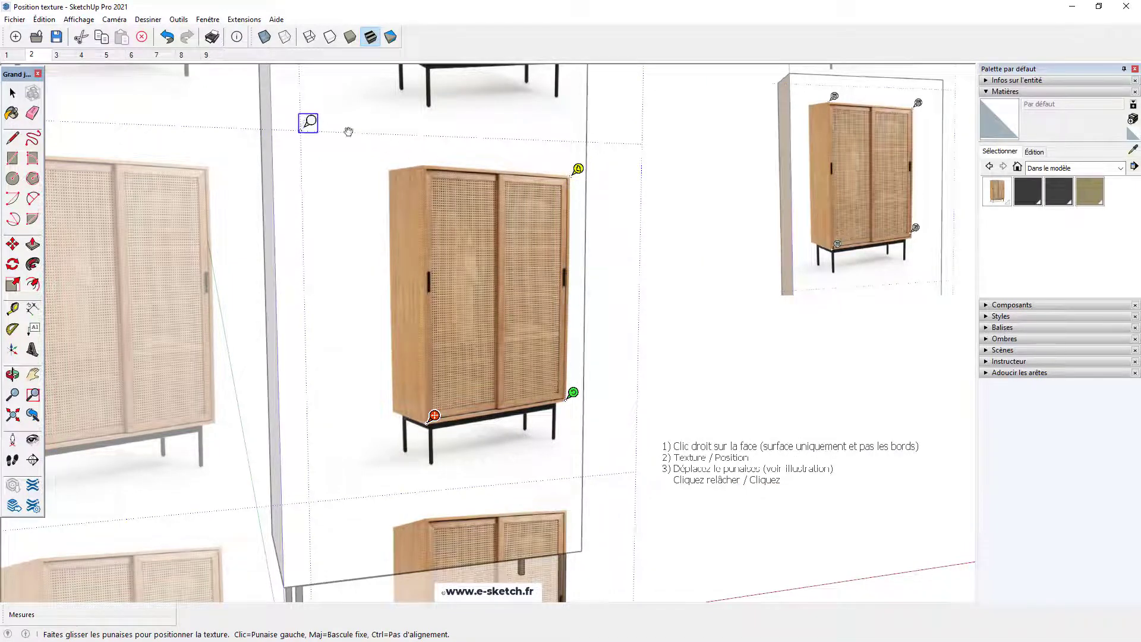
left_click(429, 164)
Switch to free pins and stretch the texture's upper-right wardrobe corner to the upper-right corner of the cabinet face
scroll(448, 369, "down", 3)
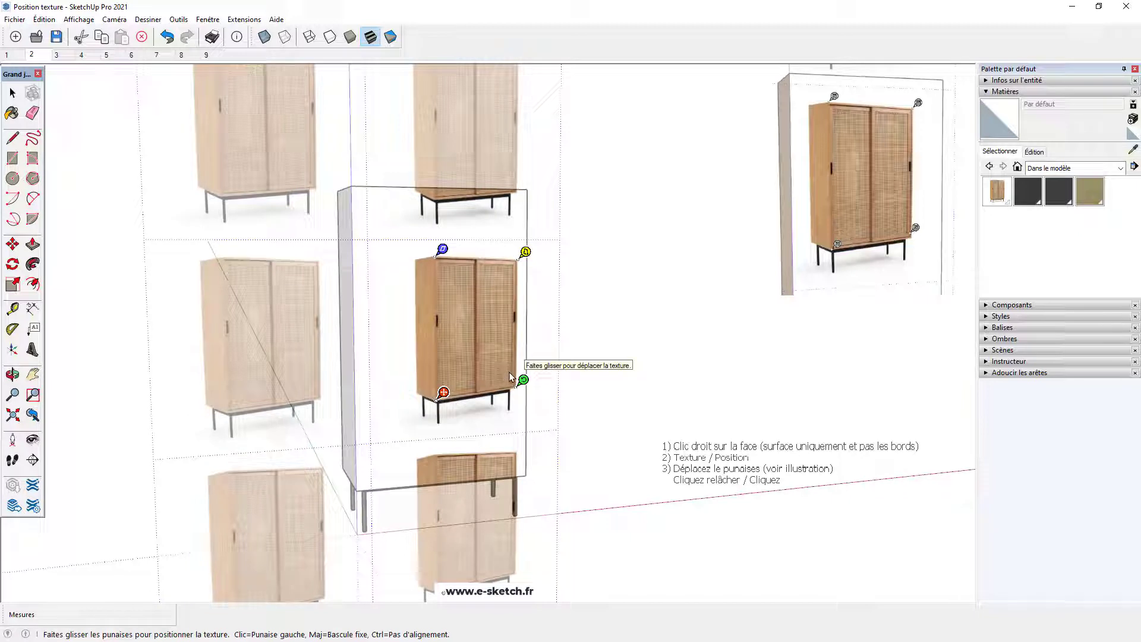
key("shift")
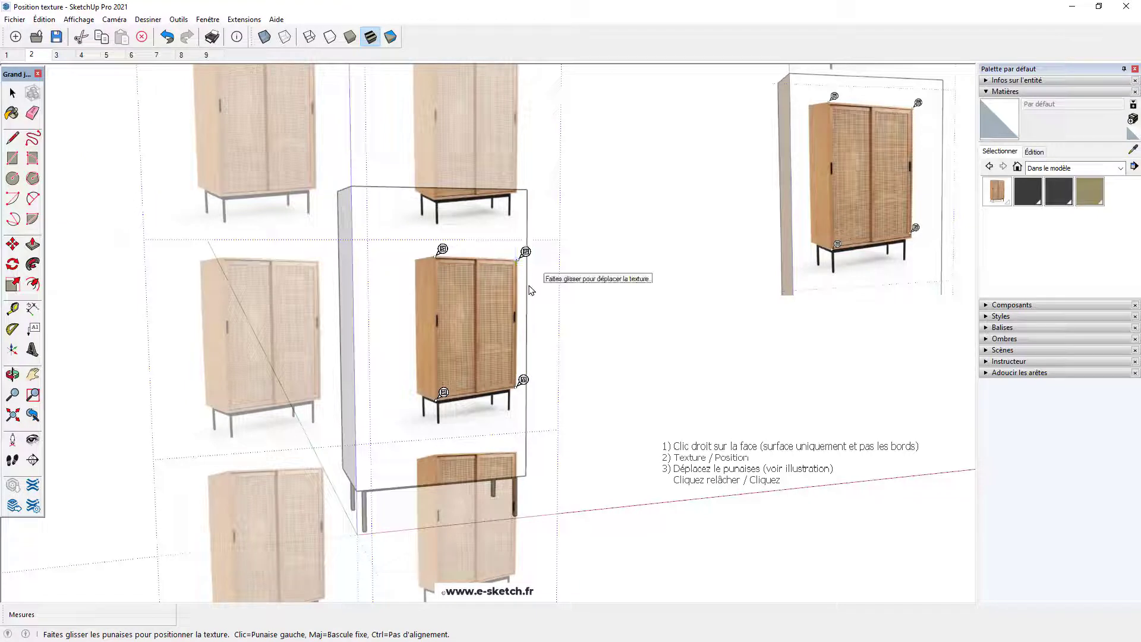
key("shift")
key("shift")
key("shift")
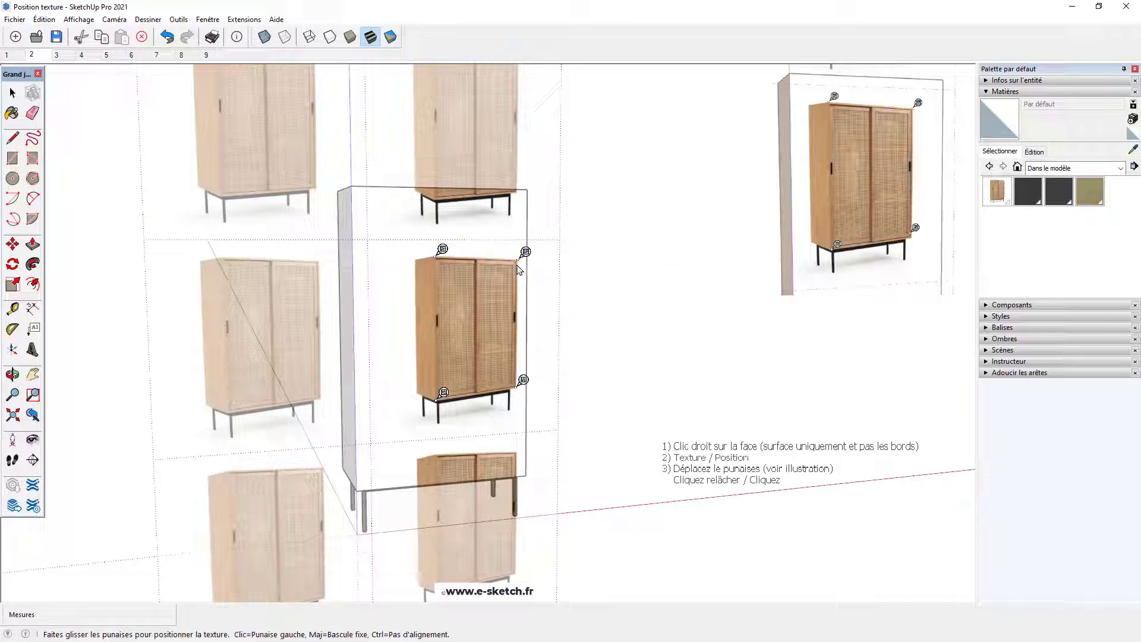
left_click(525, 253)
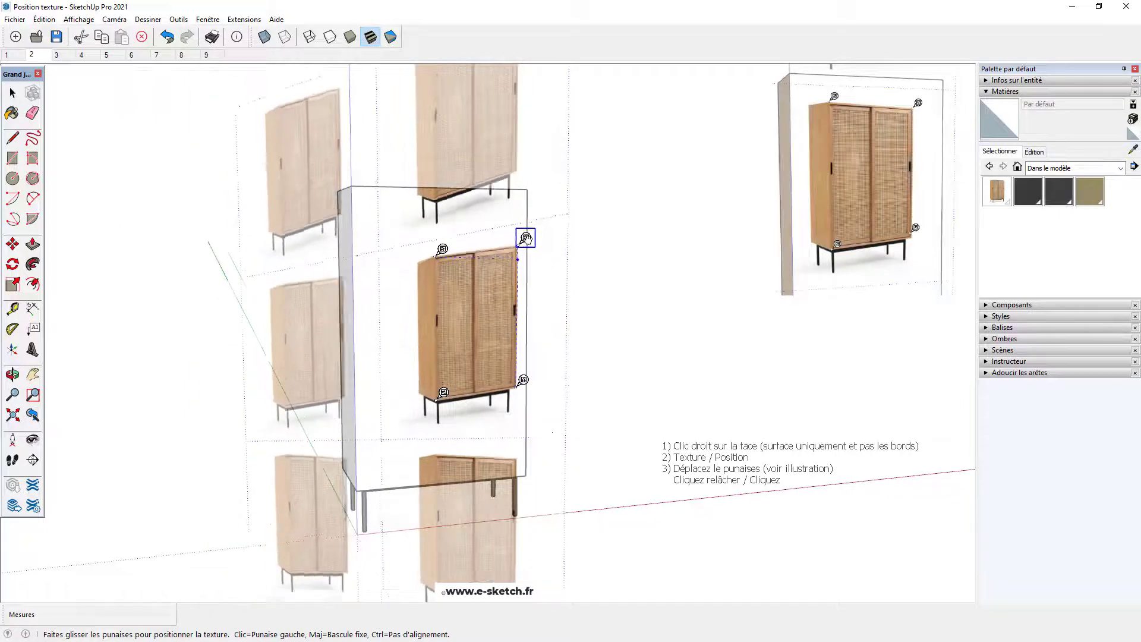
left_click(530, 189)
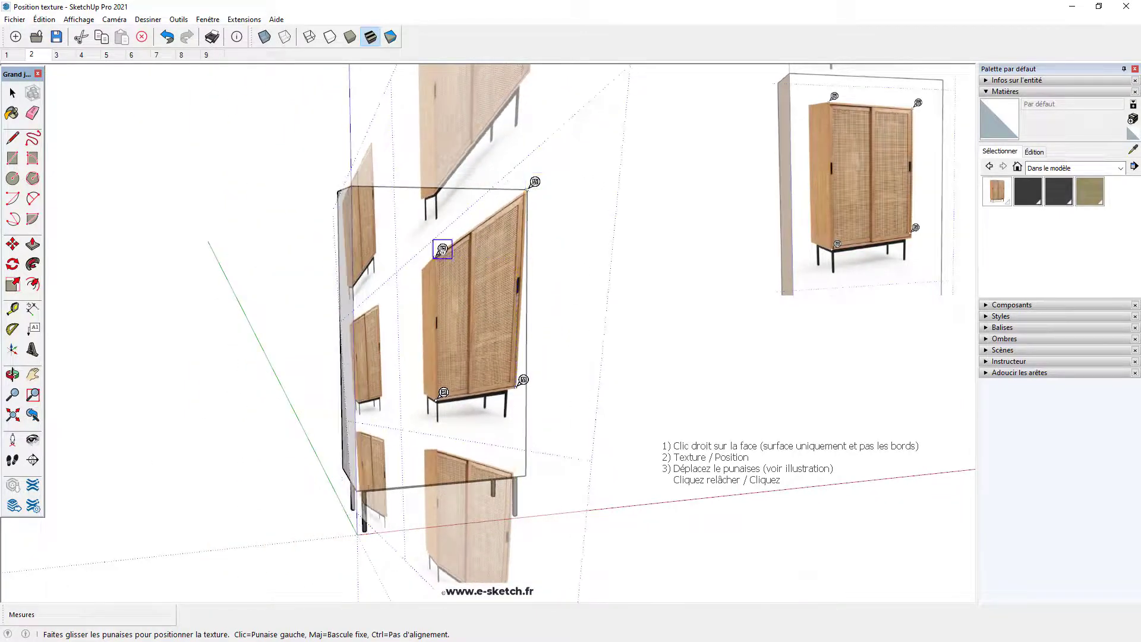
Stretch the texture's upper-left, lower-left and lower-right wardrobe corners to the matching corners of the cabinet's front face
left_click(442, 248)
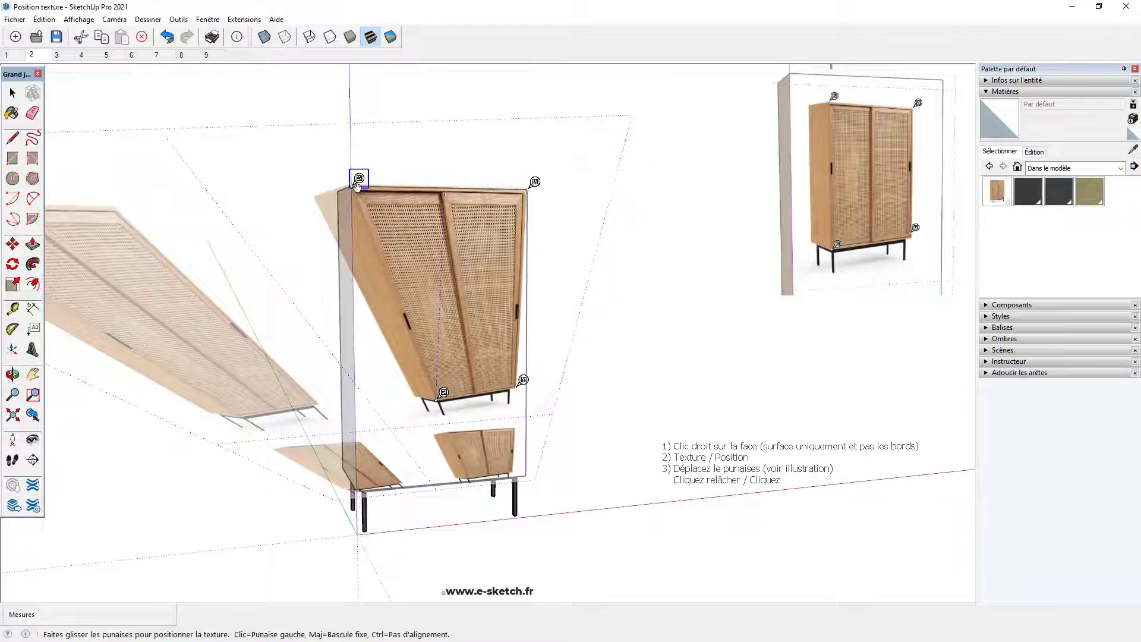
left_click(357, 185)
left_click(444, 393)
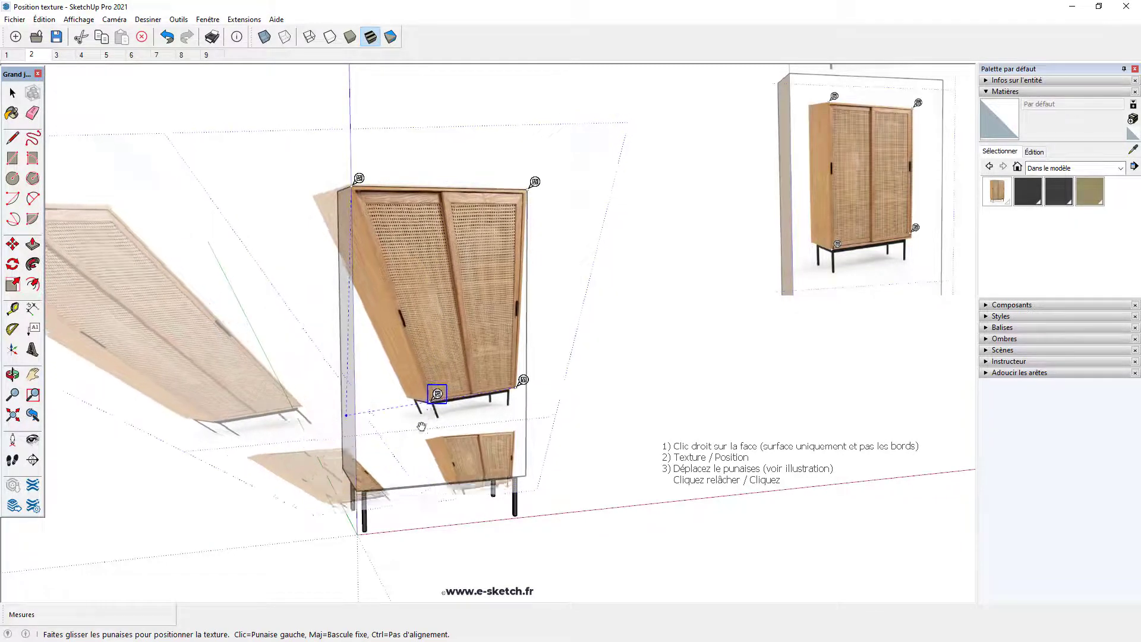
left_click(364, 483)
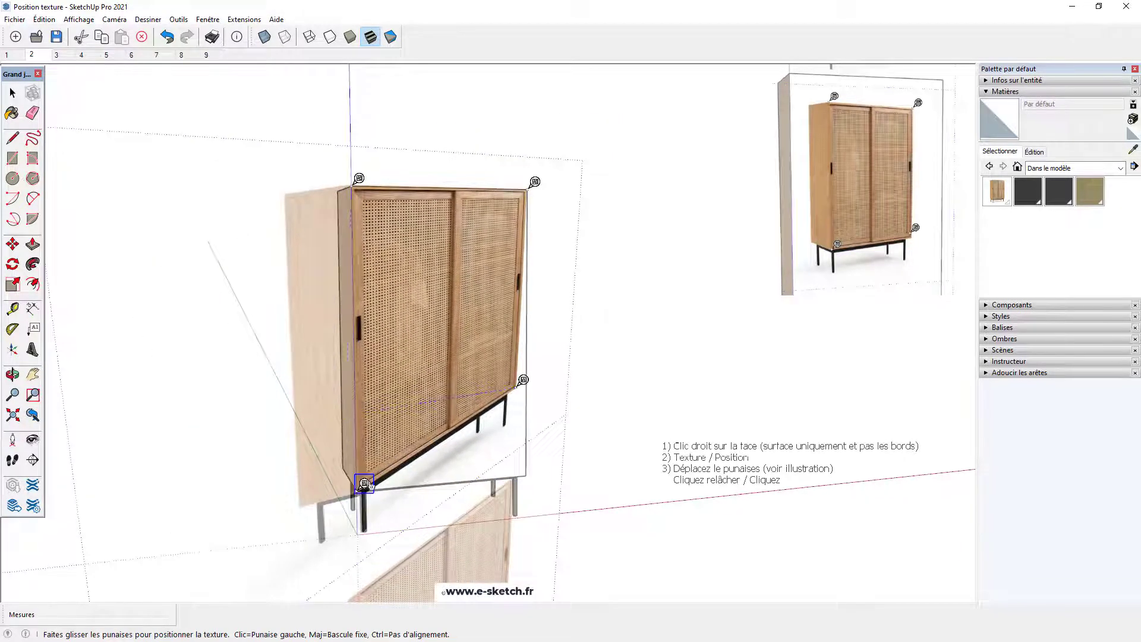
left_click(523, 379)
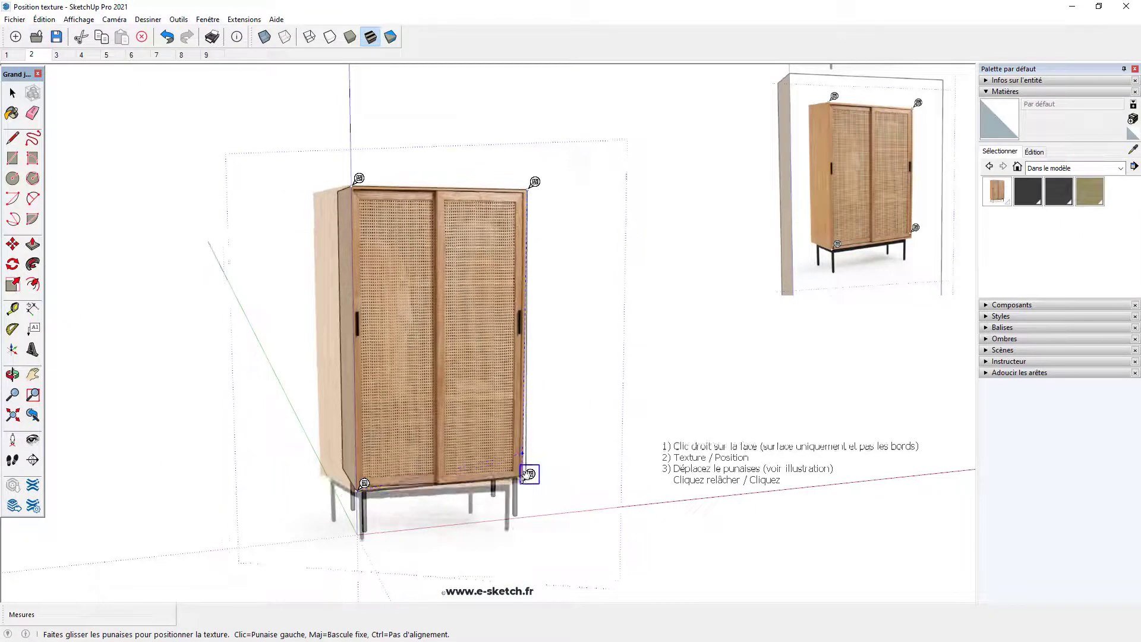
left_click(532, 475)
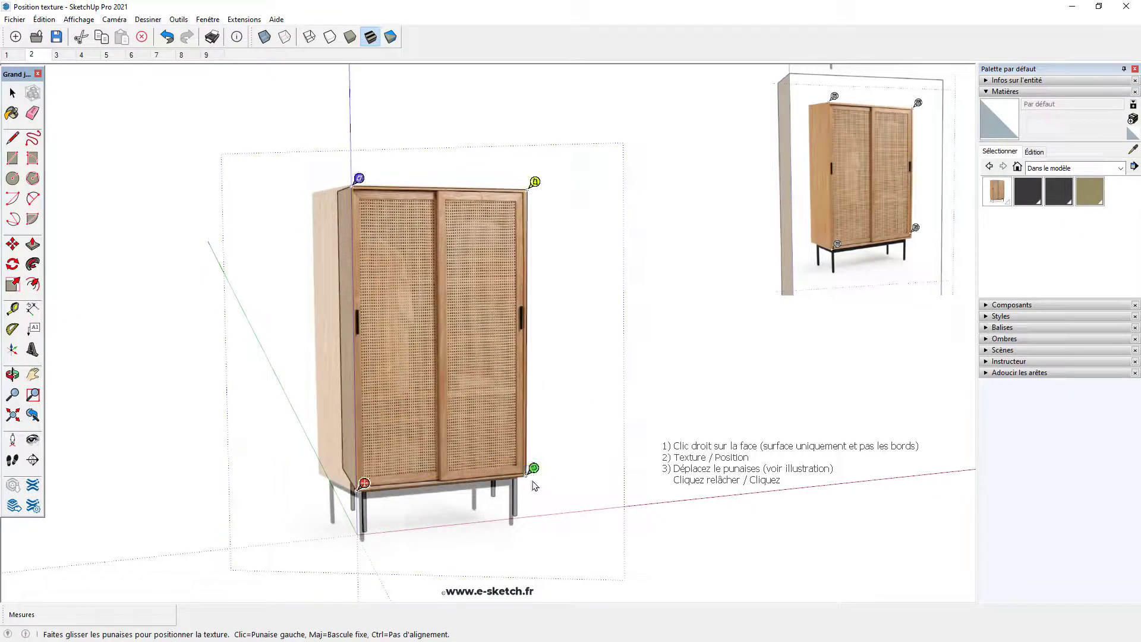
Fine-tune the texture's upper-right corner against the cabinet face's corner and finish positioning the front texture
scroll(527, 189, "up", 5)
scroll(527, 187, "up", 3)
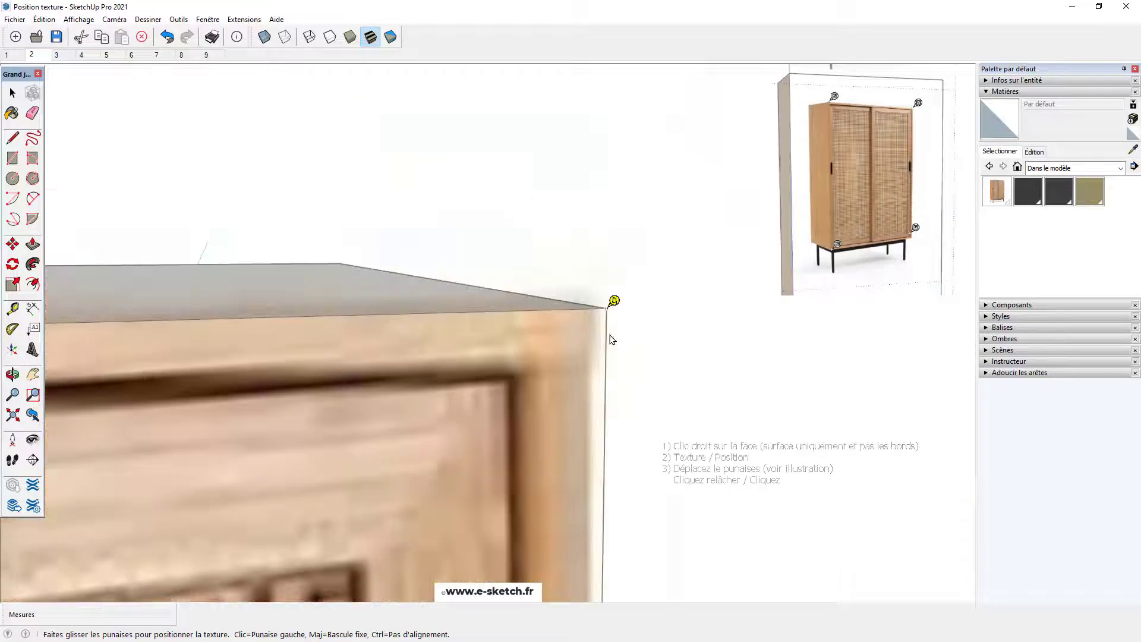
scroll(608, 333, "up", 2)
scroll(601, 315, "down", 3)
left_click(592, 296)
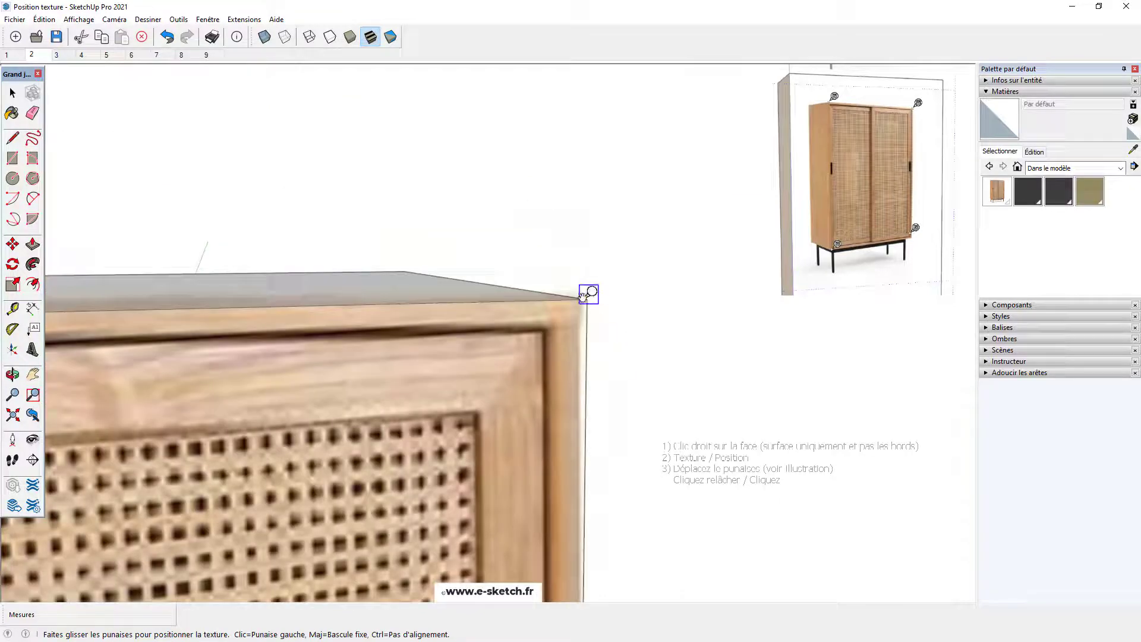
left_click(585, 297)
left_click(586, 298)
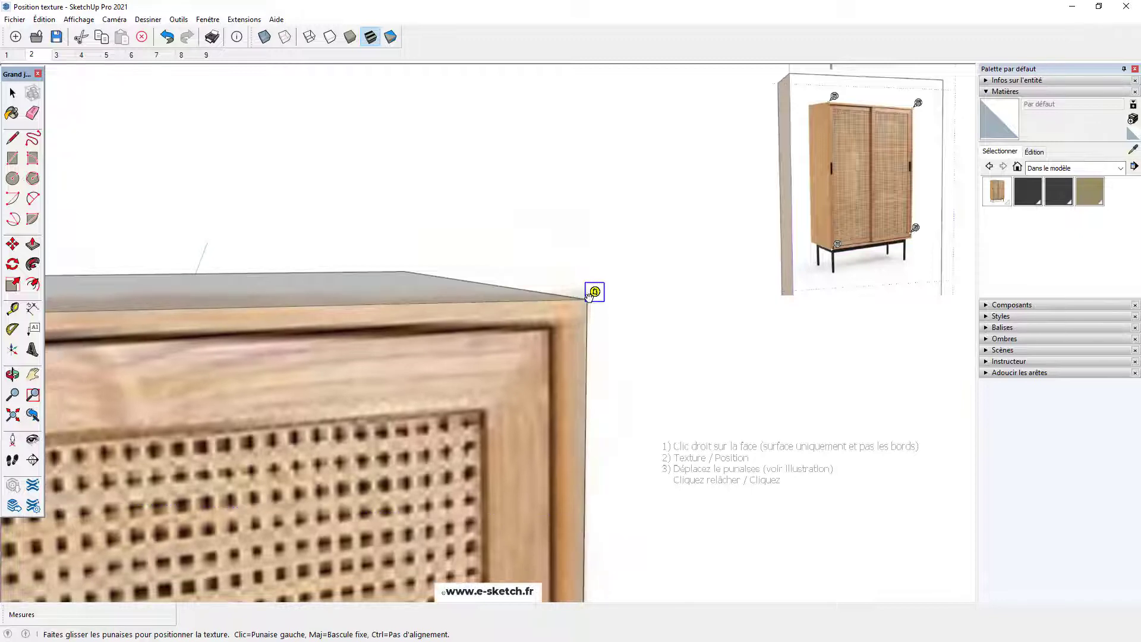
scroll(589, 297, "down", 6)
middle_click_drag(574, 293, 510, 345)
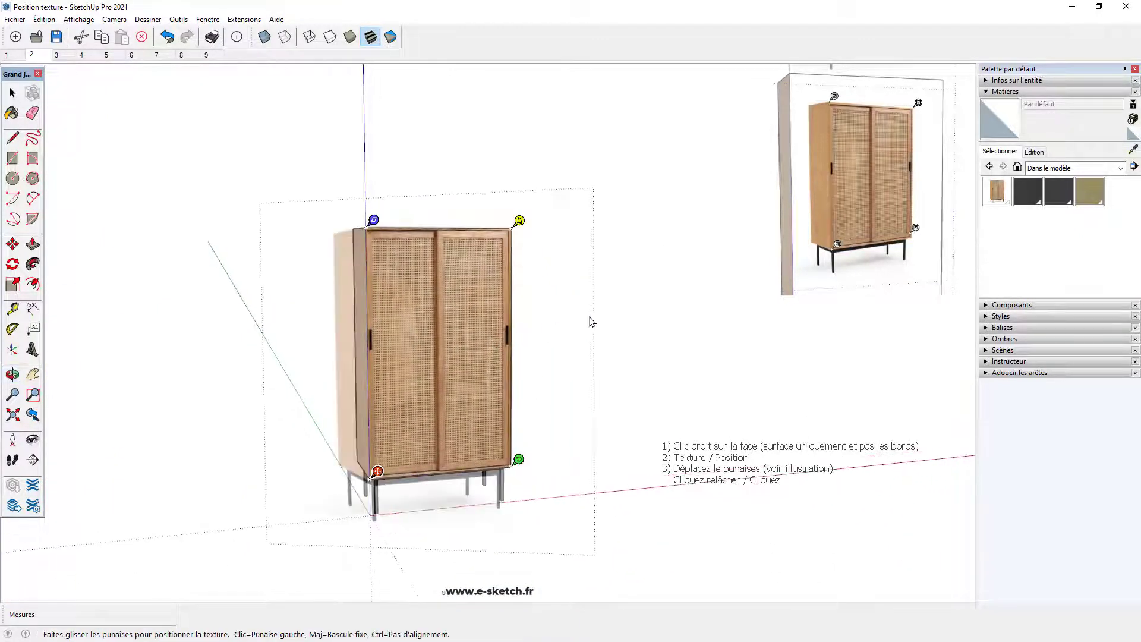
left_click(634, 300)
middle_click_drag(575, 323, 576, 387)
left_click_drag(576, 387, 445, 368)
key("space")
scroll(405, 375, "up", 2)
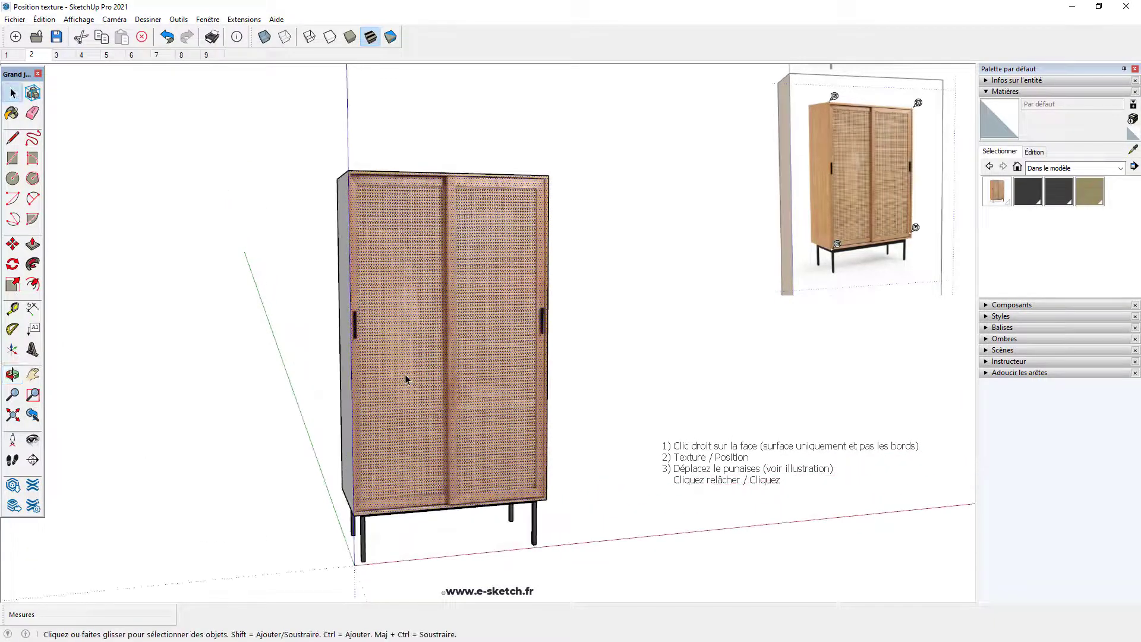
middle_click_drag(406, 377, 438, 389)
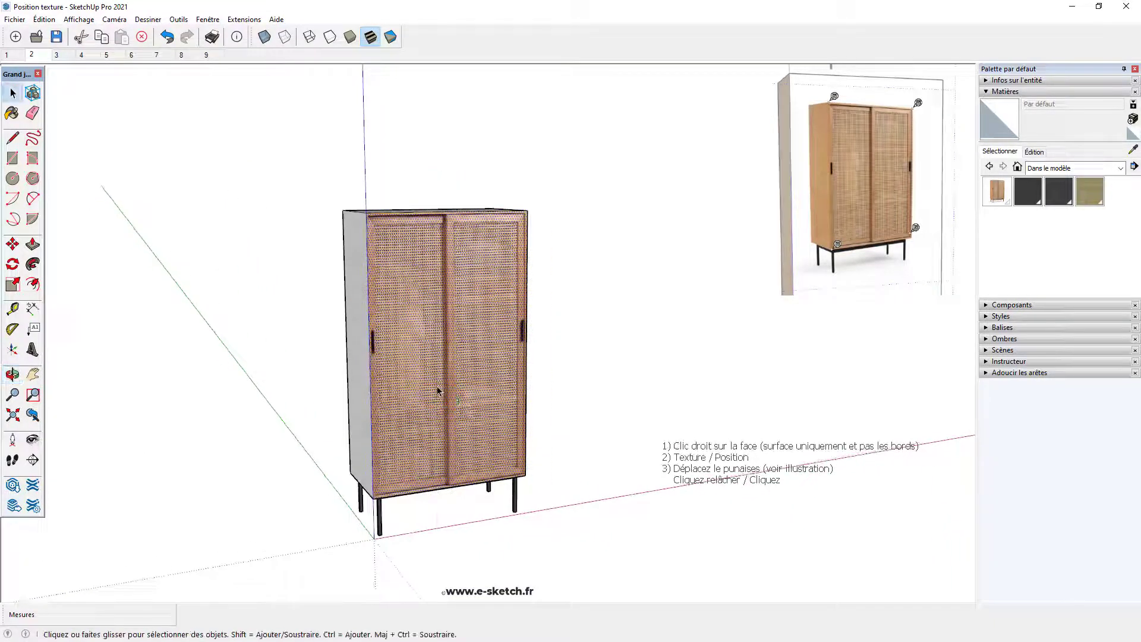
right_click(438, 389)
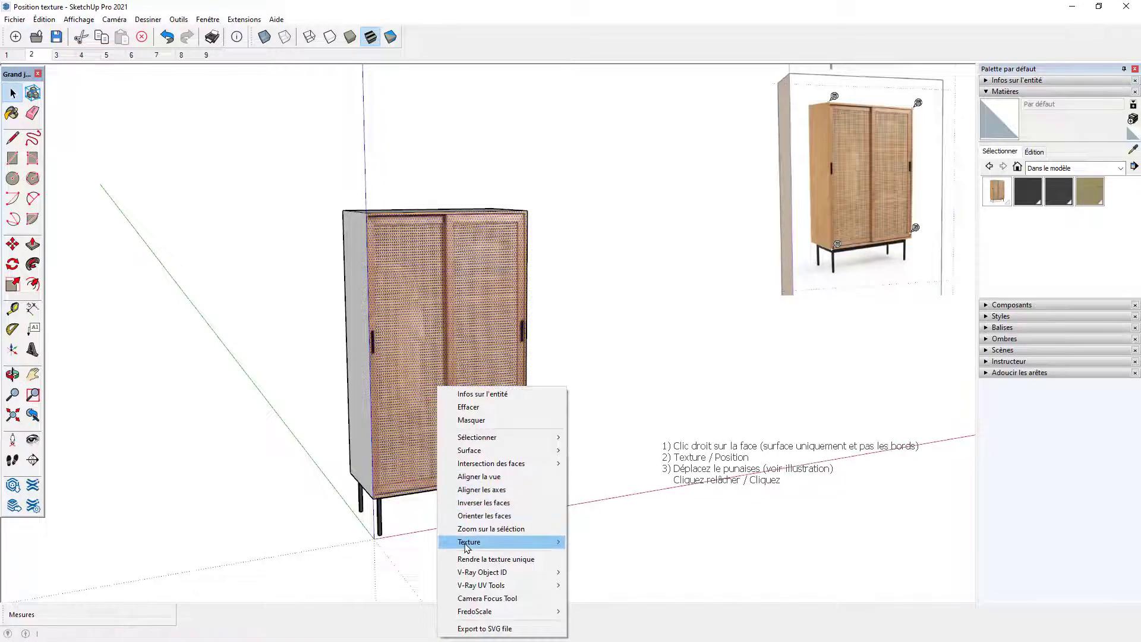
mouse_move(472, 547)
left_click(593, 541)
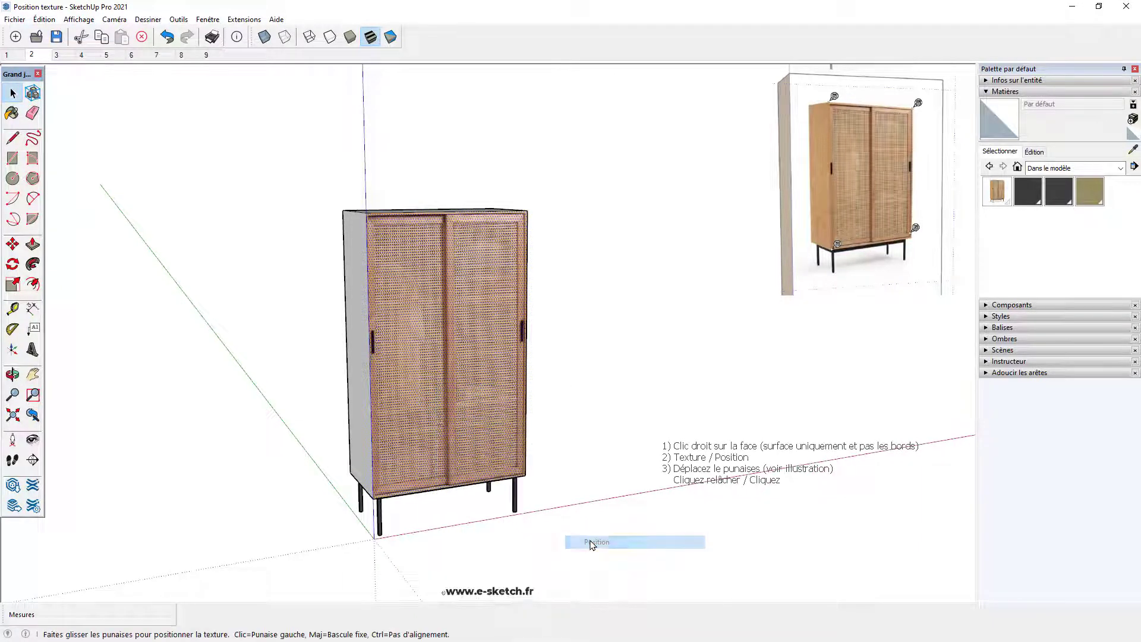
left_click(635, 411)
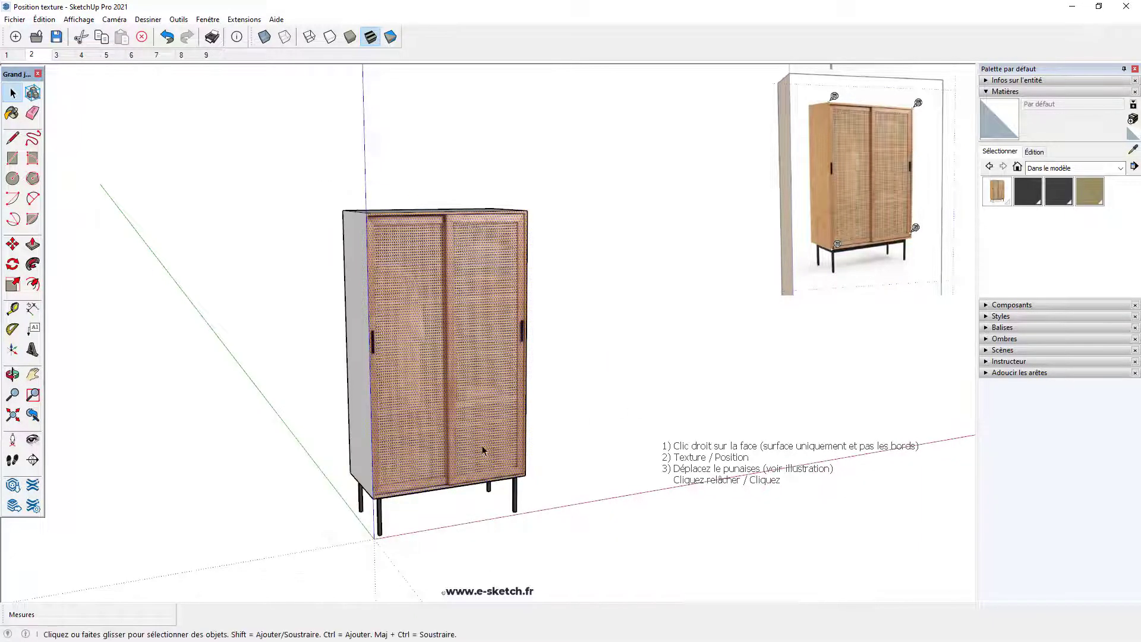
middle_click_drag(230, 355, 176, 235)
Display scene 3 and move on to scene 4, with the cabinet's blank left side in view
left_click(57, 54)
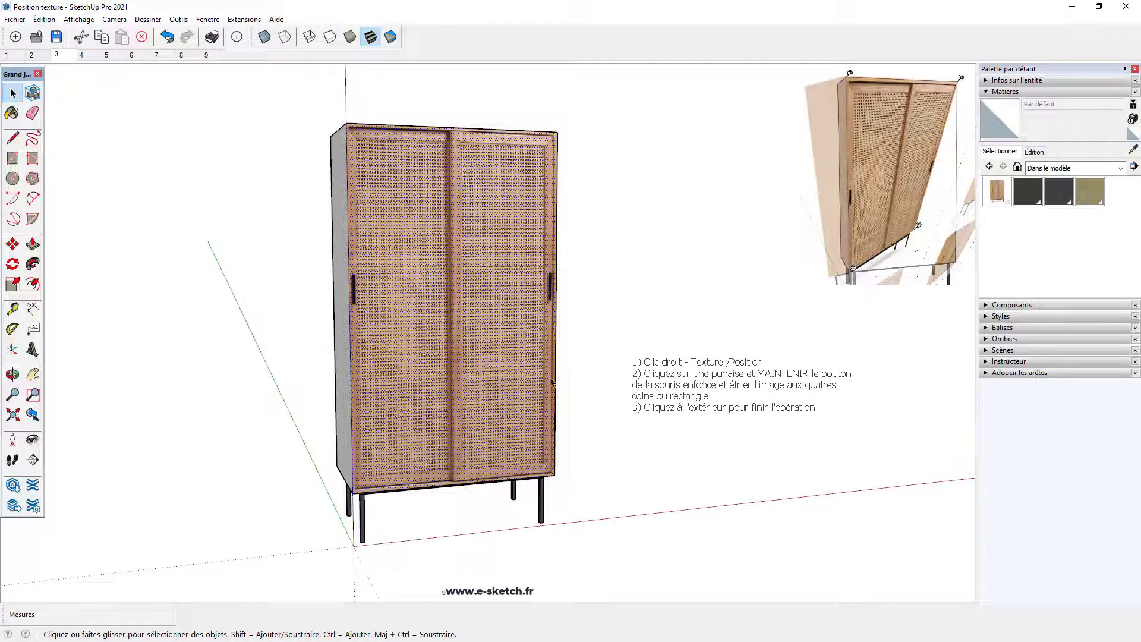
left_click(81, 55)
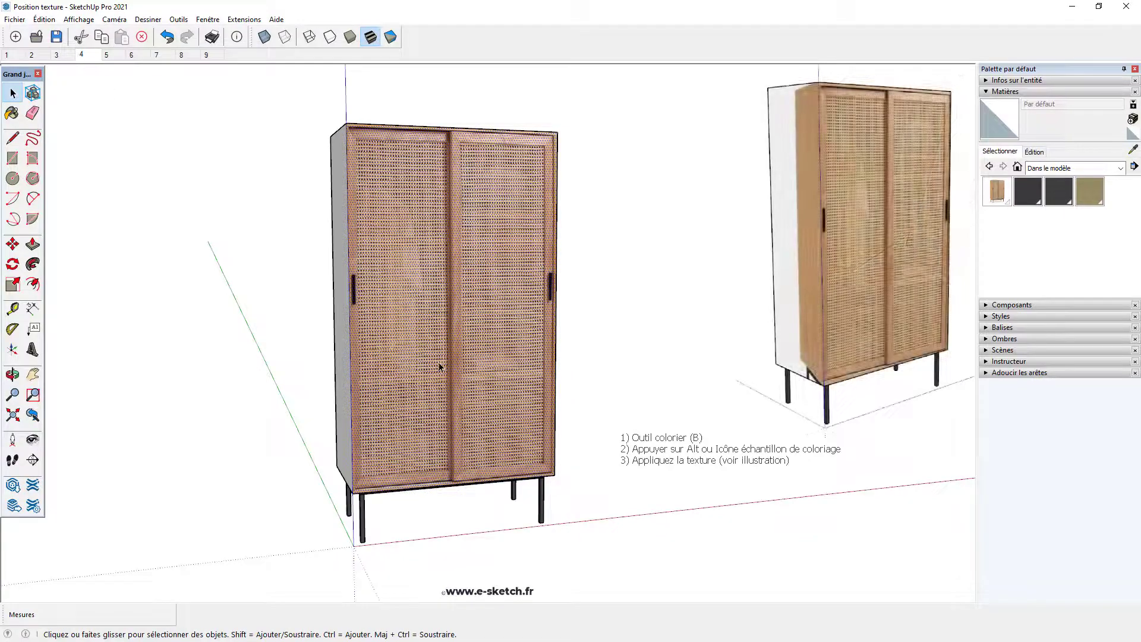
middle_click_drag(452, 389, 535, 402)
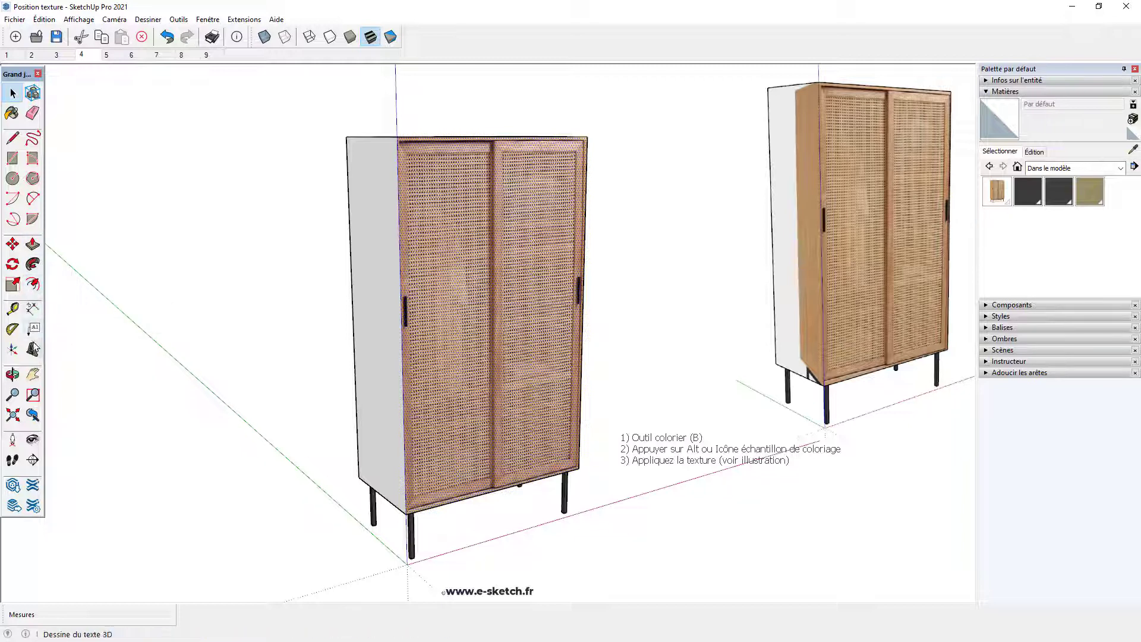
Sample the wardrobe texture from the cabinet's front face and paint it onto the left side face
left_click(12, 112)
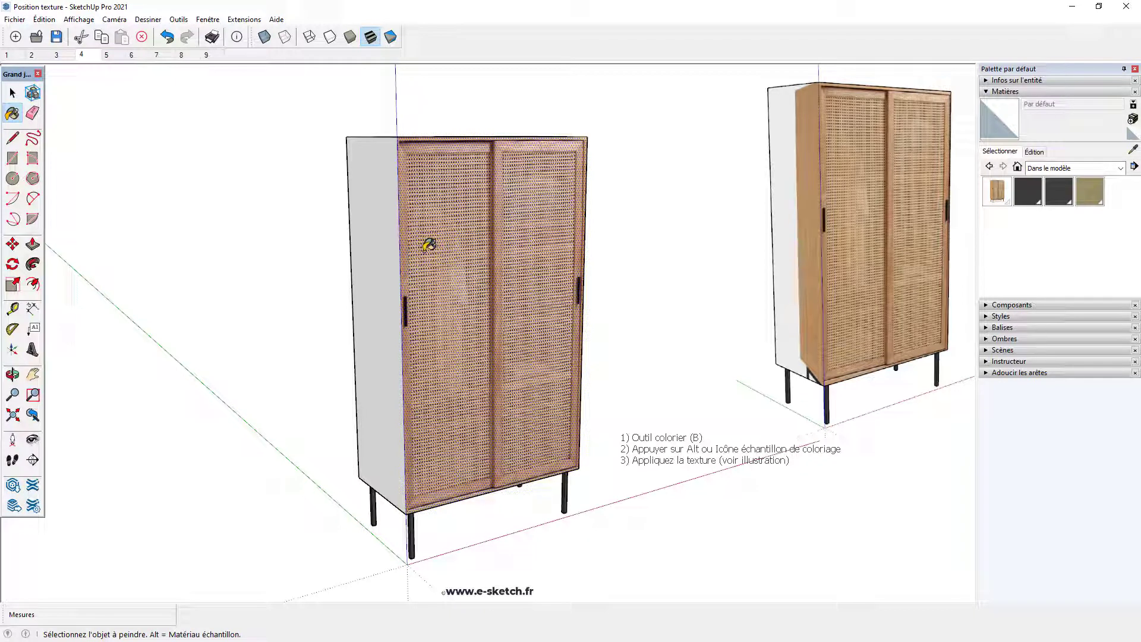
left_click(1133, 152)
key("alt")
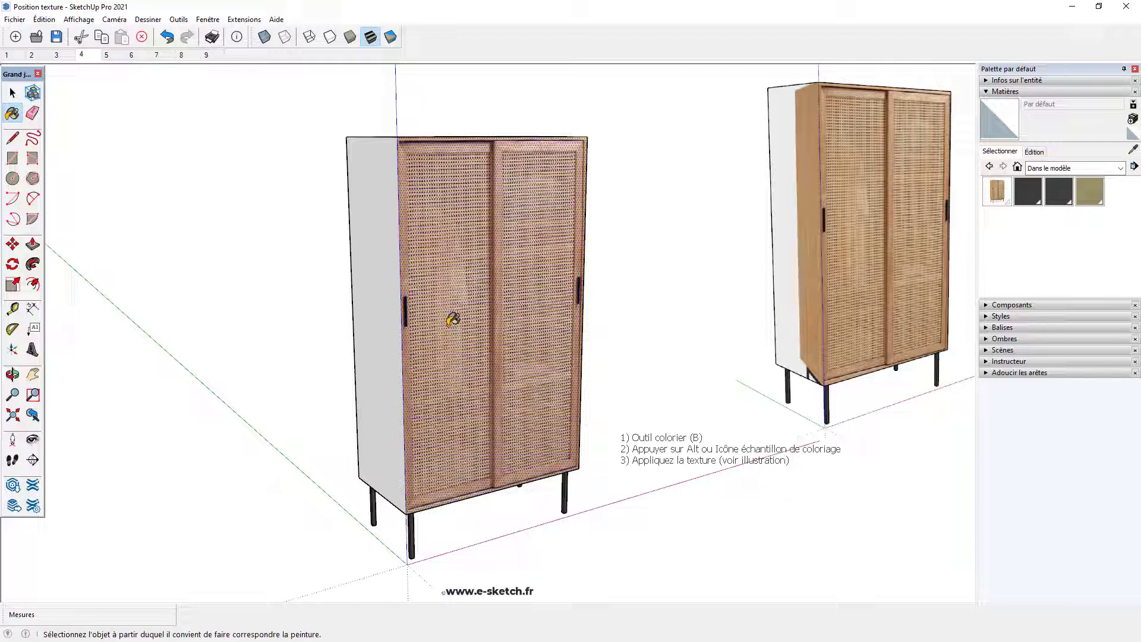
key("alt")
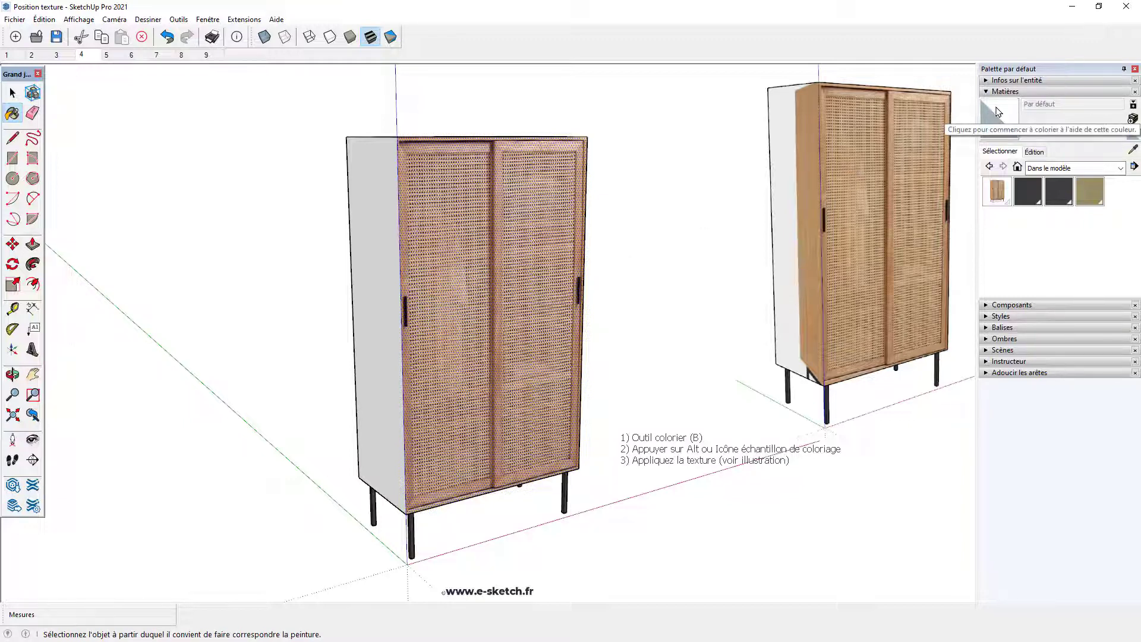
left_click(454, 283)
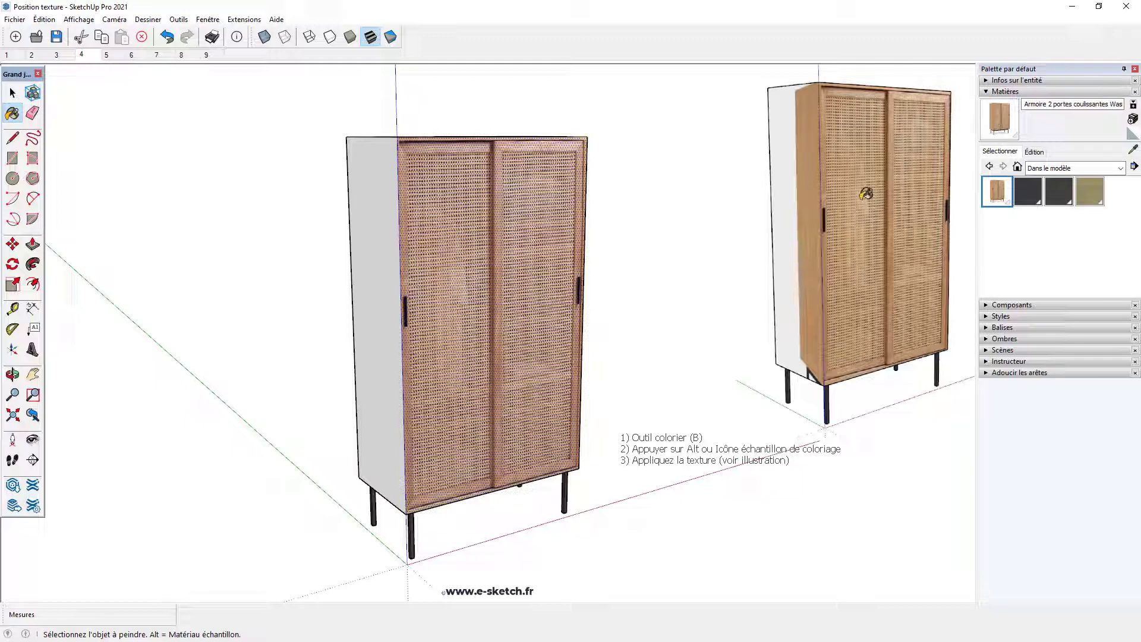
left_click(383, 316)
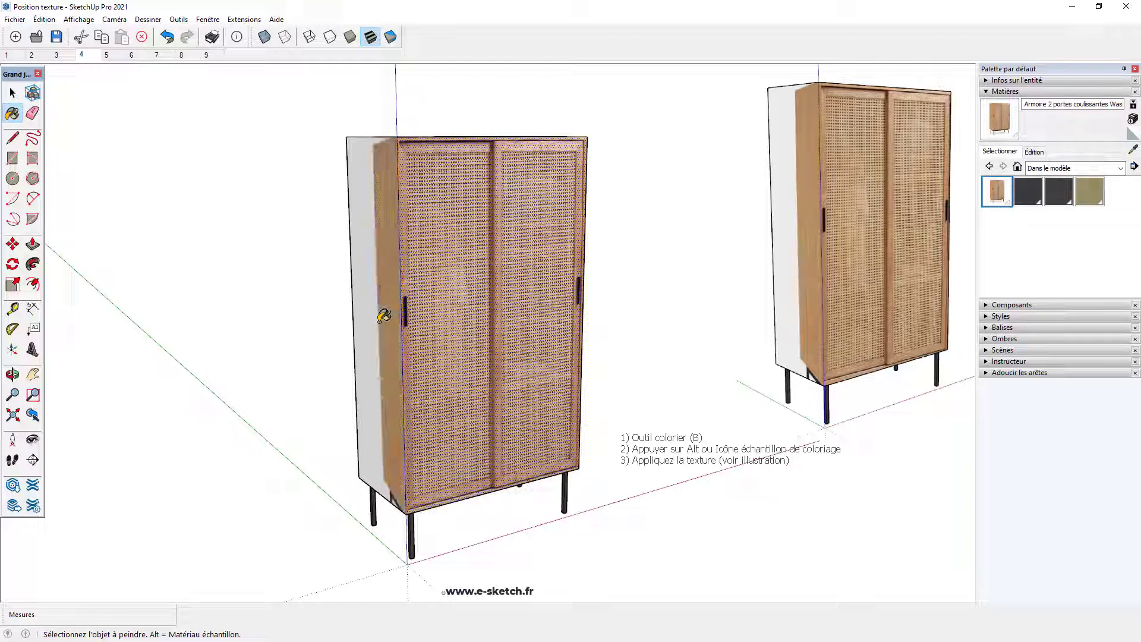
middle_click_drag(382, 313, 466, 313)
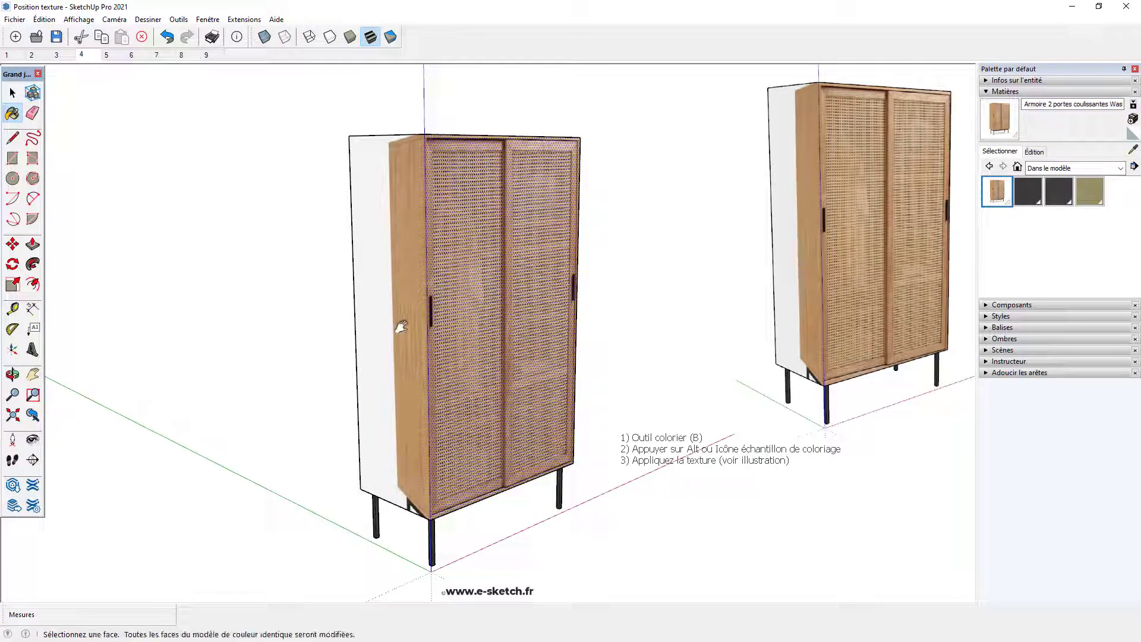
middle_click_drag(400, 326, 456, 311)
key("space")
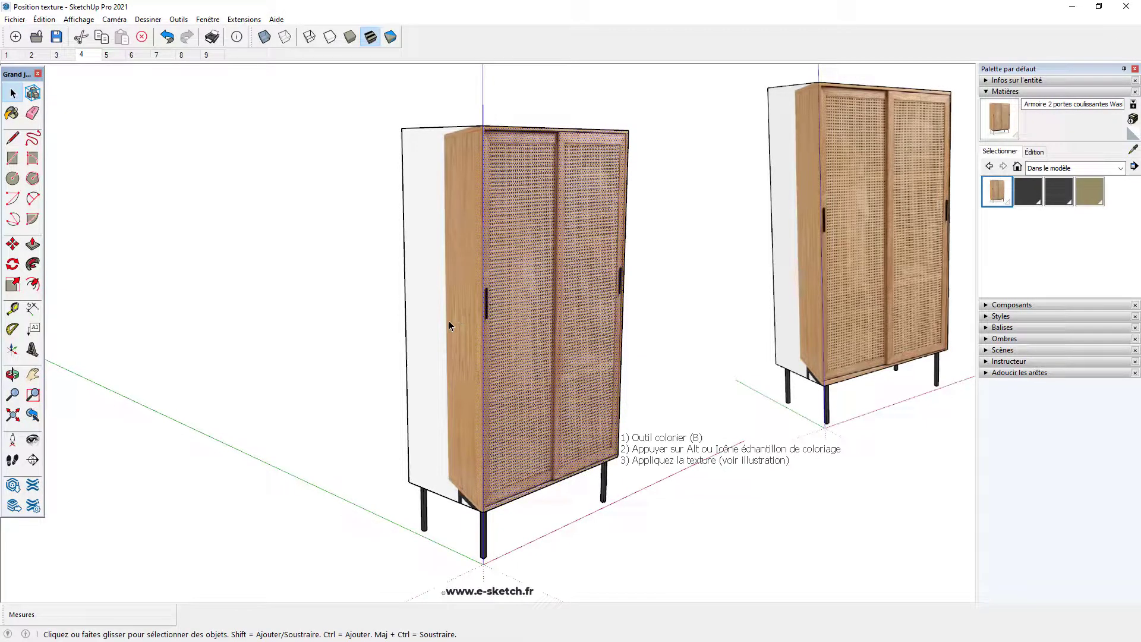
Start positioning the side face's texture and relocate the blue and red pins to the rear upper and lower corners of the pictured wooden side
right_click(450, 325)
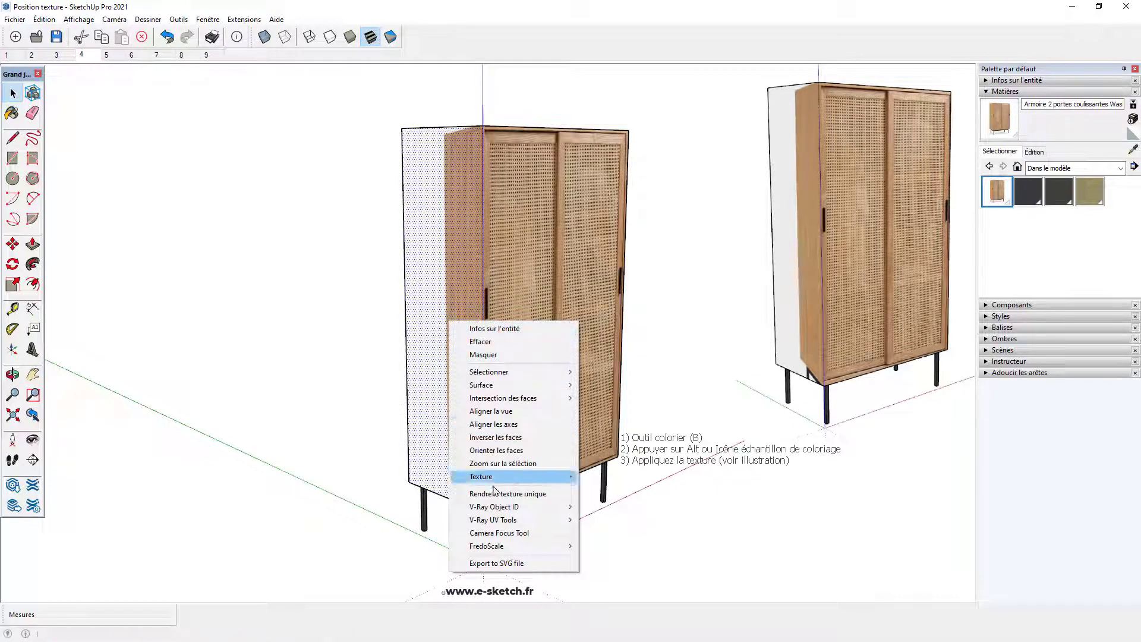
mouse_move(523, 476)
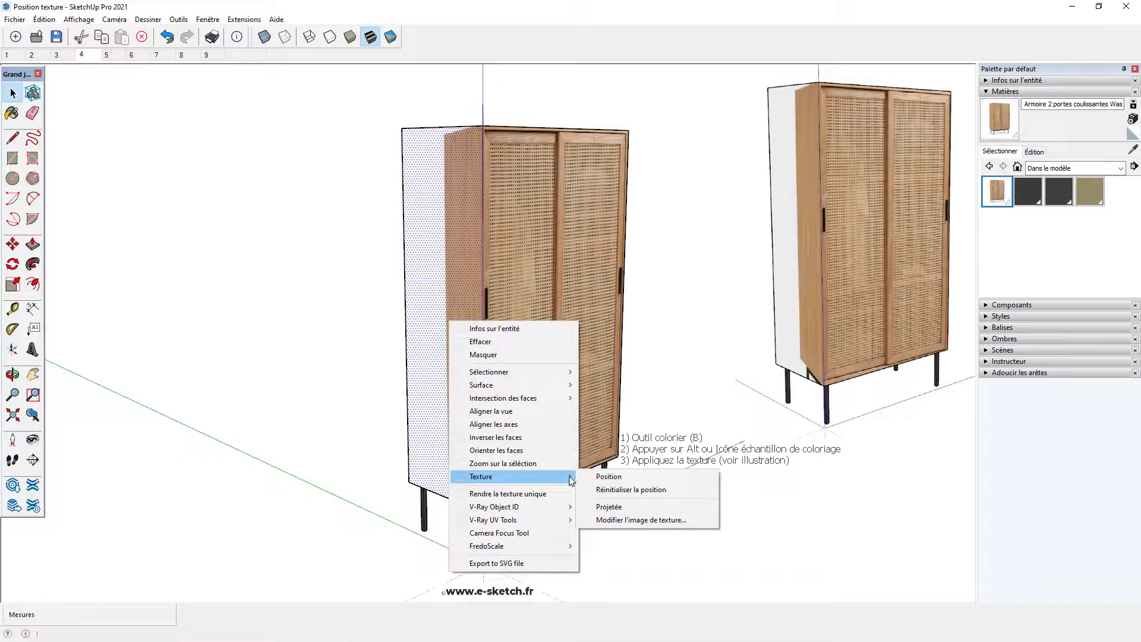
left_click(610, 477)
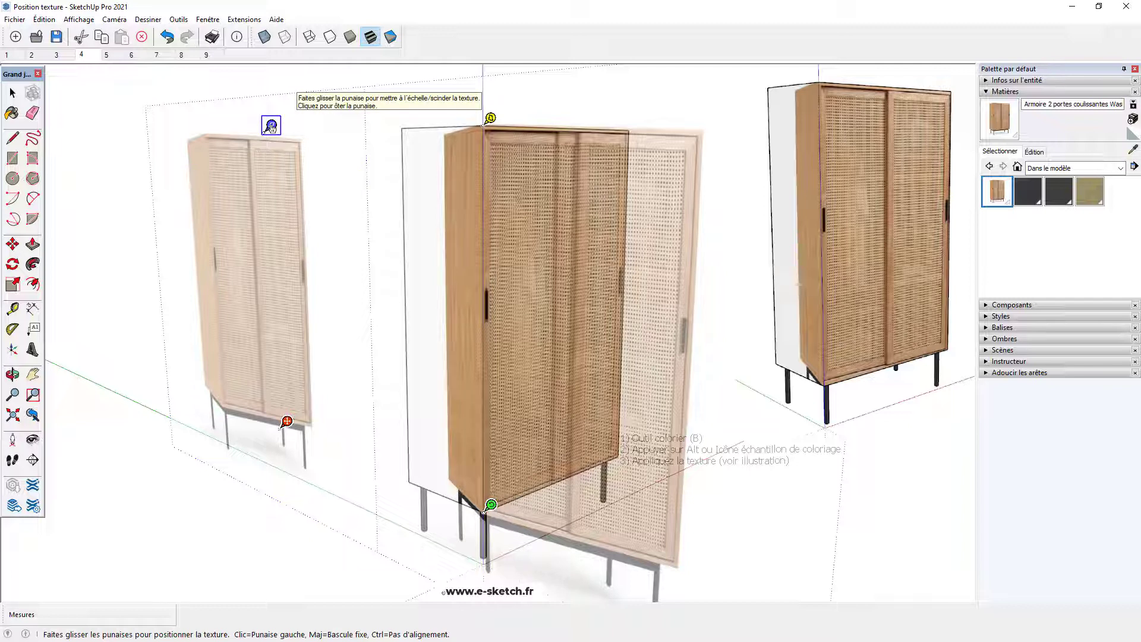
left_click(271, 127)
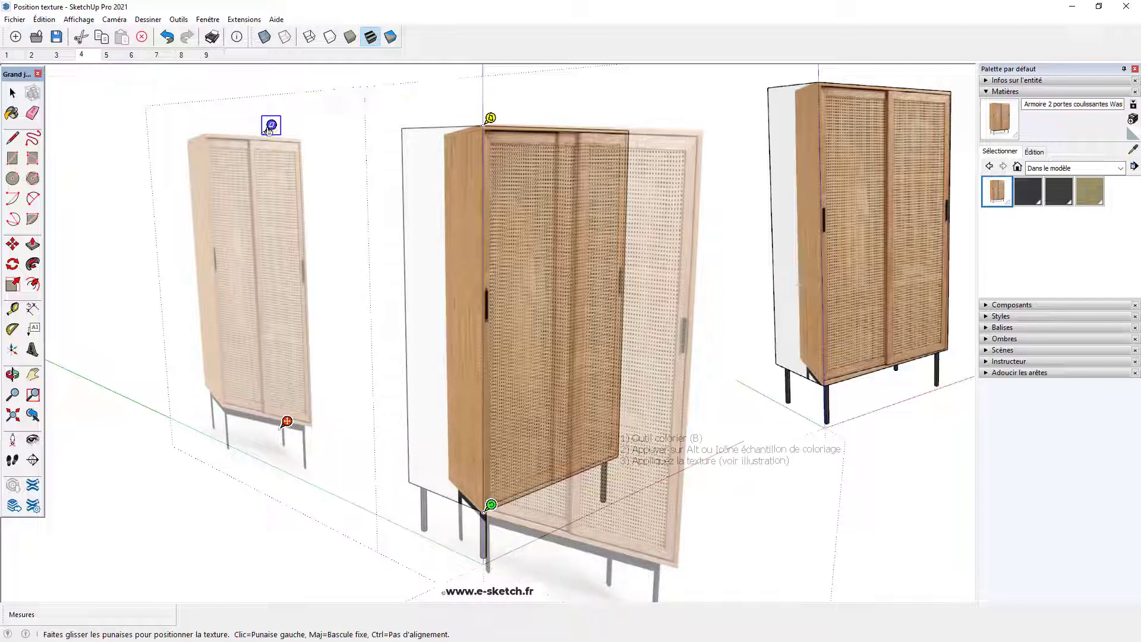
left_click(450, 128)
scroll(457, 493, "up", 6)
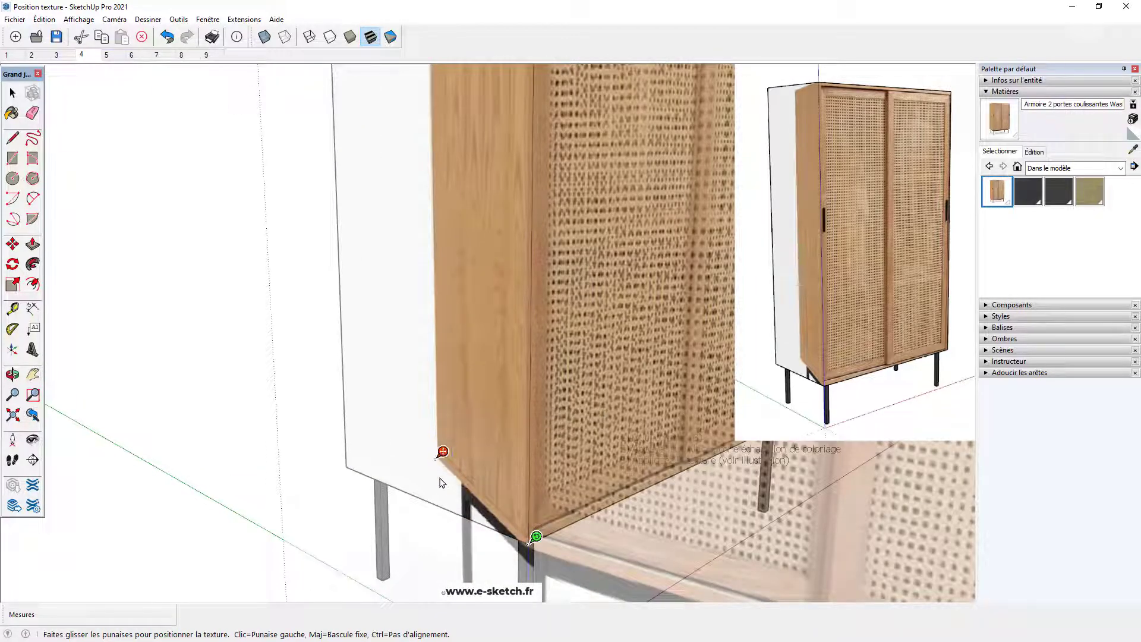
scroll(446, 470, "down", 5)
Stretch the pictured side's rear upper and lower corners to the rear corners of the cabinet's left face and finish positioning
scroll(443, 193, "up", 4)
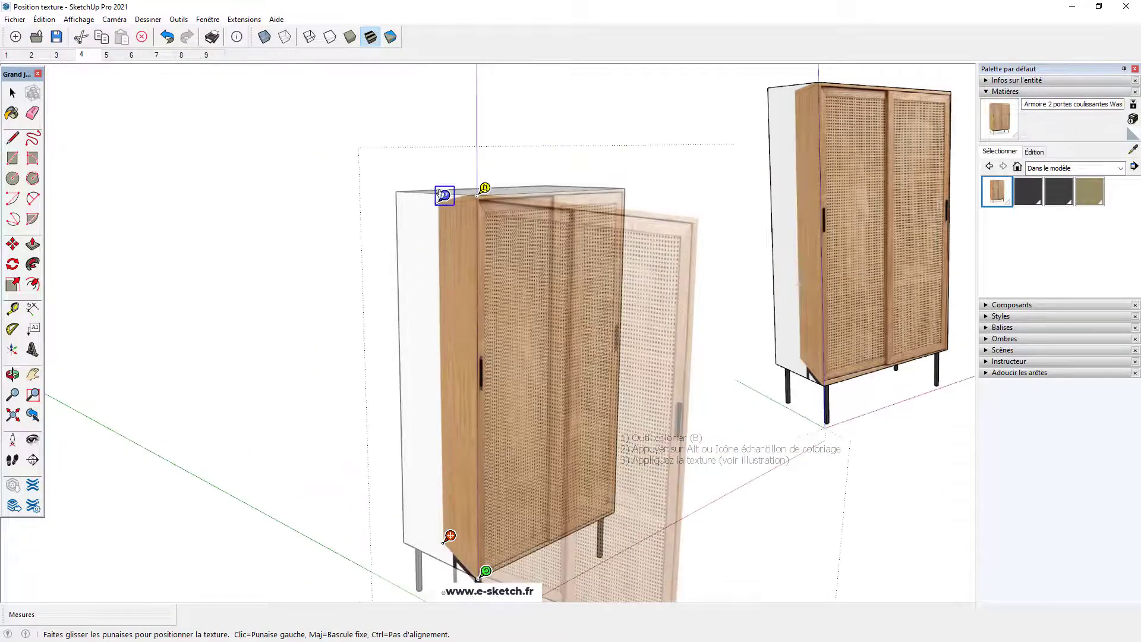
left_click(443, 197)
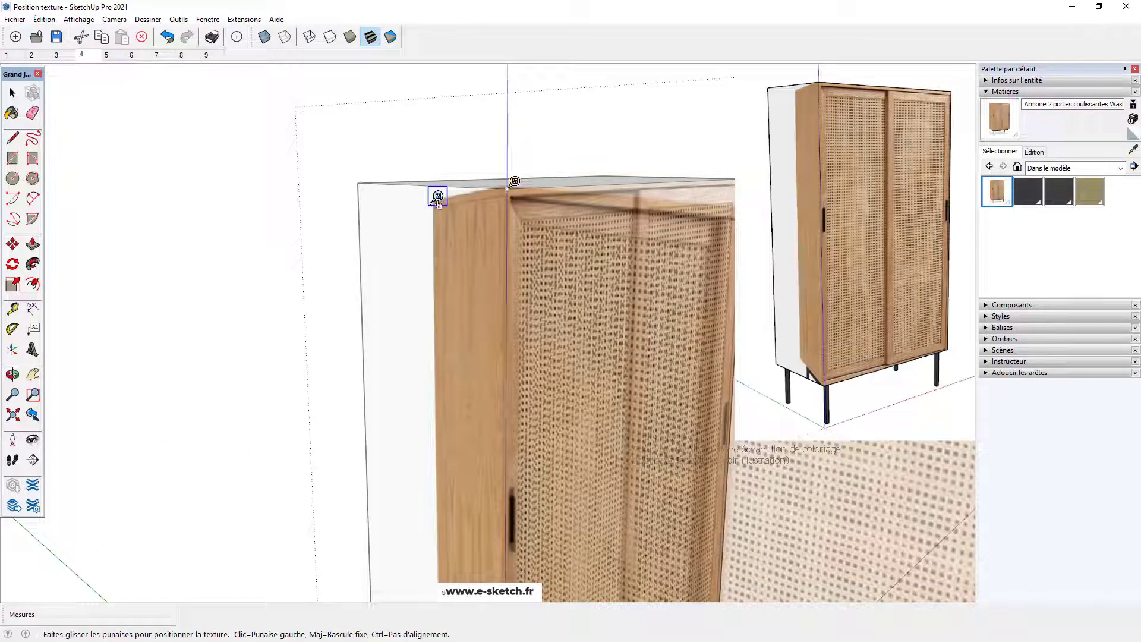
left_click_drag(432, 200, 363, 186)
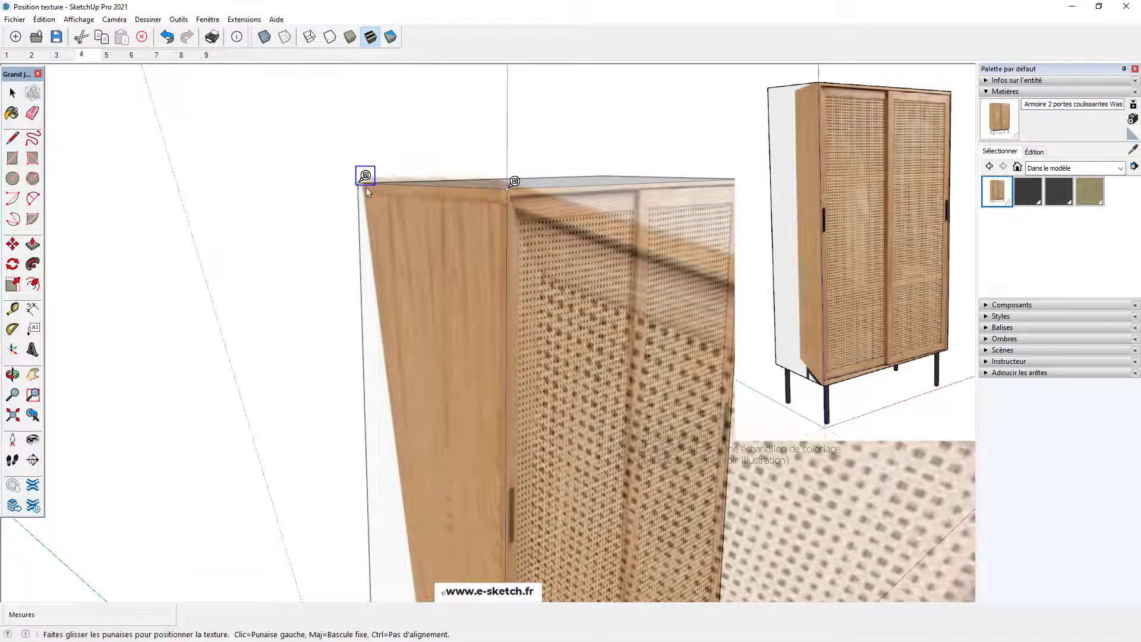
scroll(367, 192, "down", 5)
scroll(410, 407, "up", 4)
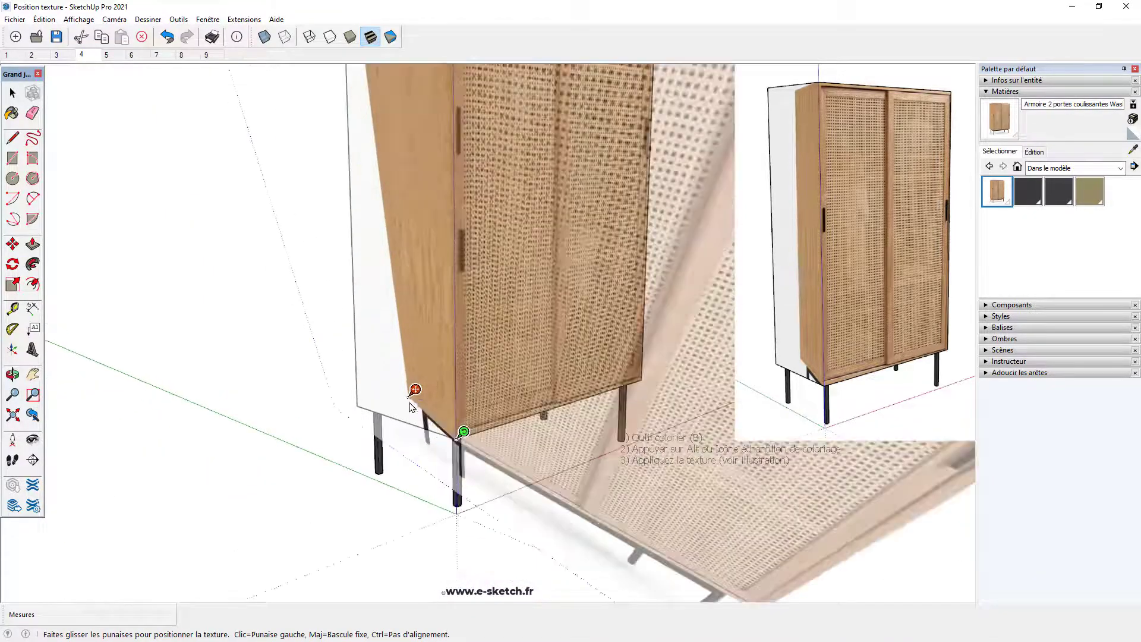
left_click_drag(415, 390, 361, 404)
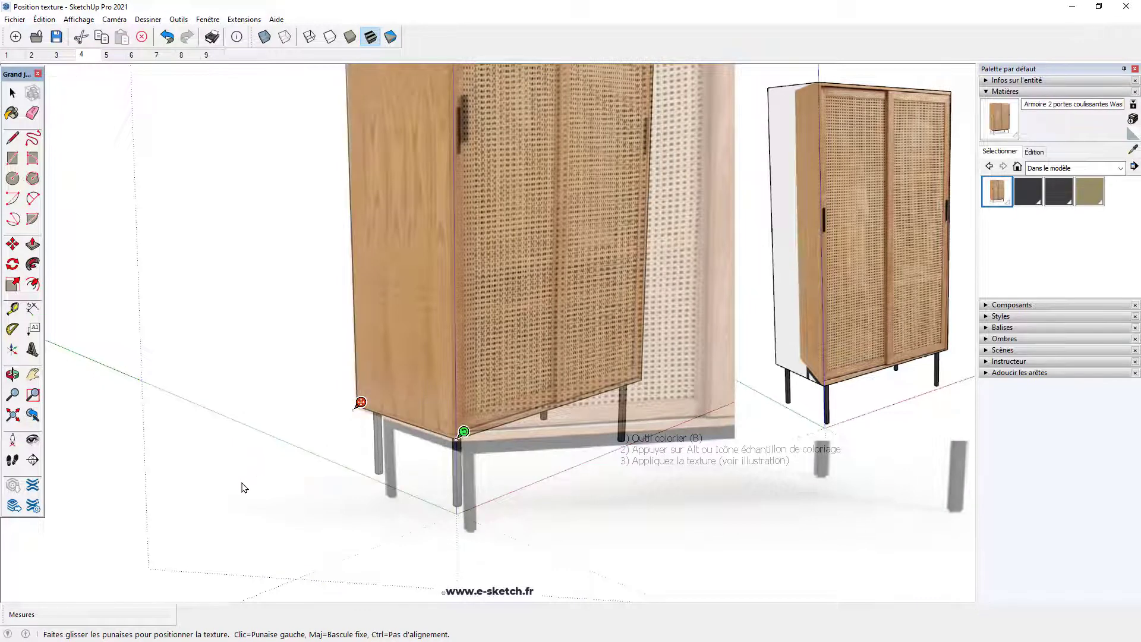
left_click(119, 508)
scroll(482, 498, "down", 5)
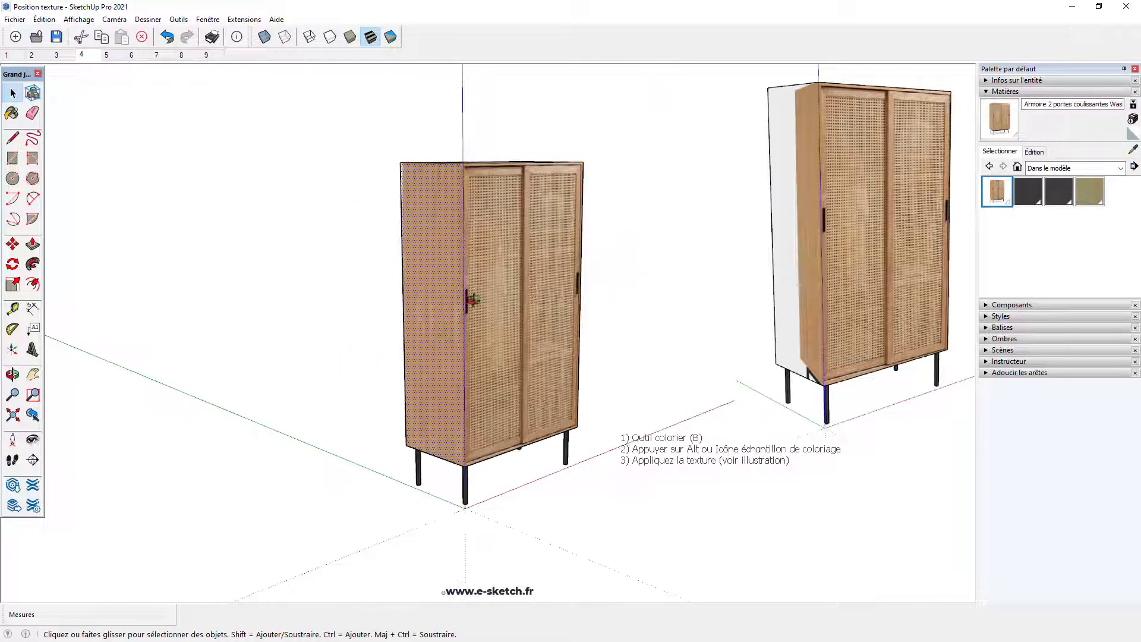
Try to sample the wood texture from the cabinet's left side face and paint it onto the top face
middle_click_drag(474, 303, 454, 410)
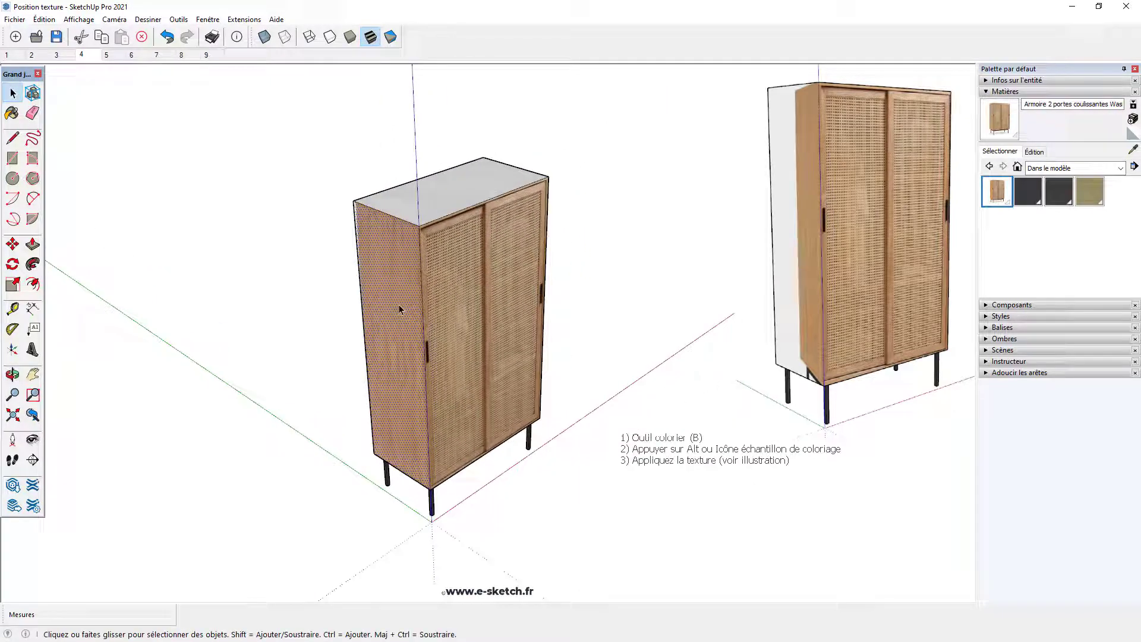
left_click(1133, 150)
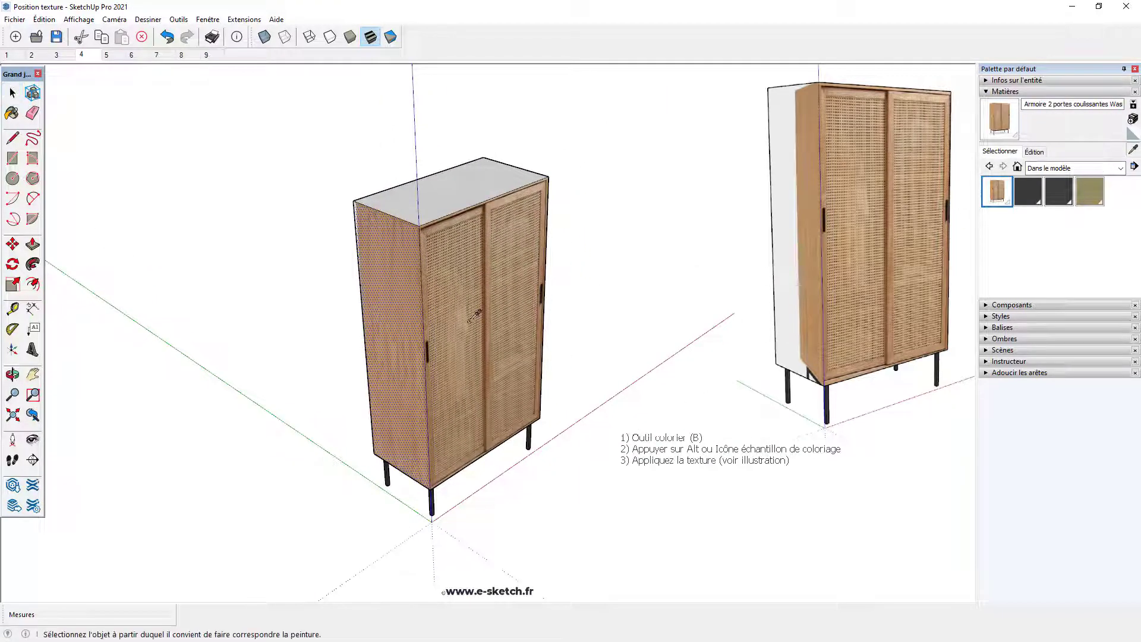
left_click(394, 303)
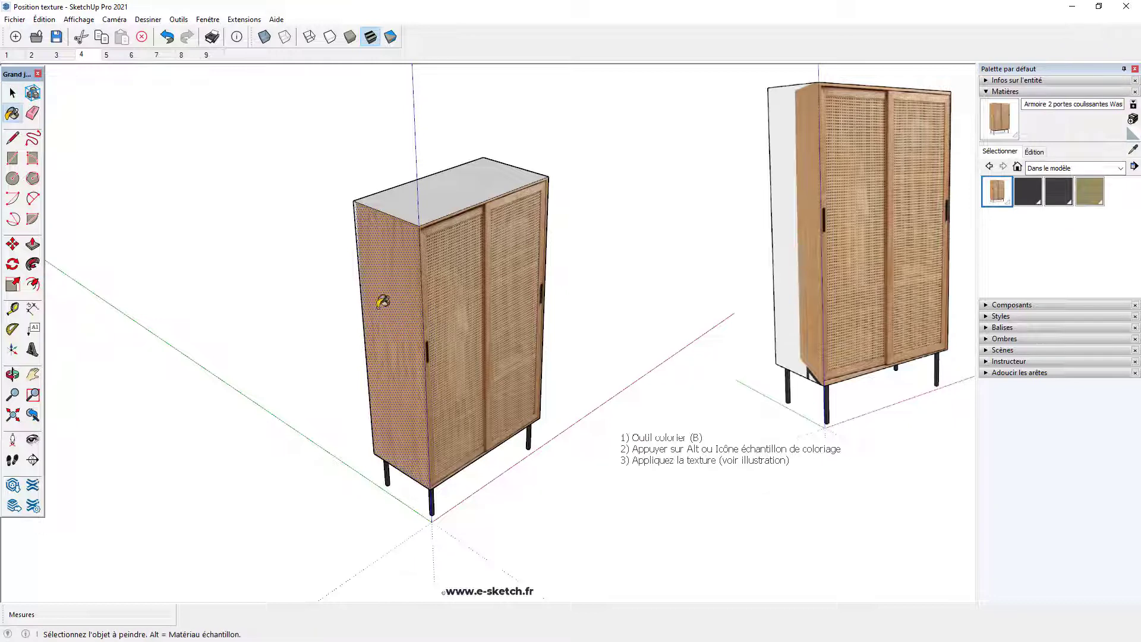
left_click(422, 198)
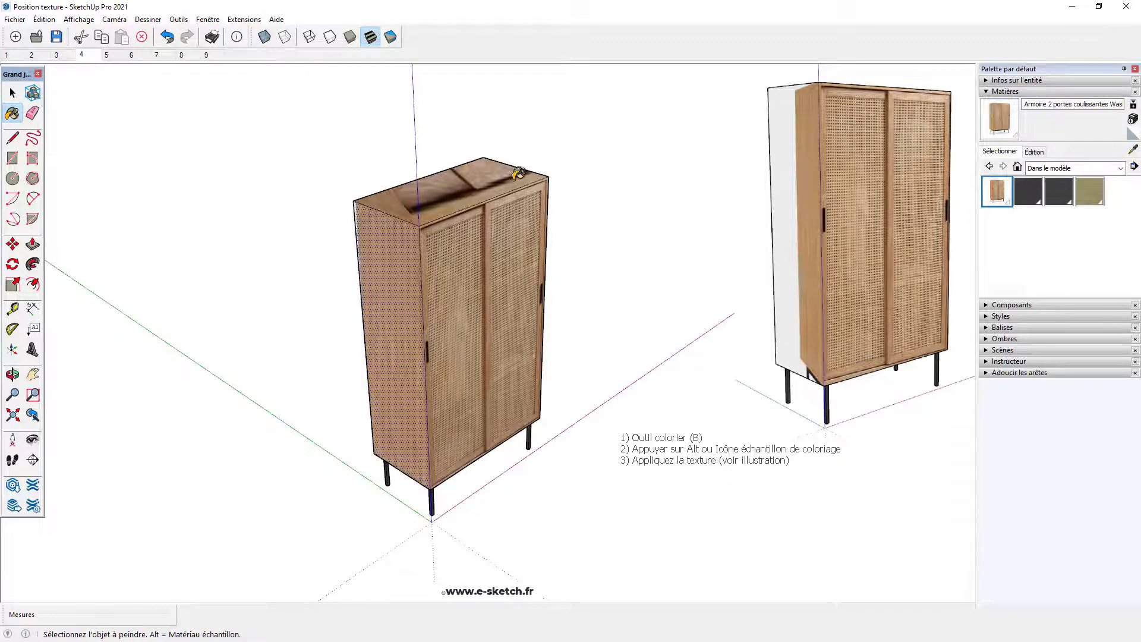
middle_click_drag(638, 292, 329, 371)
key("space")
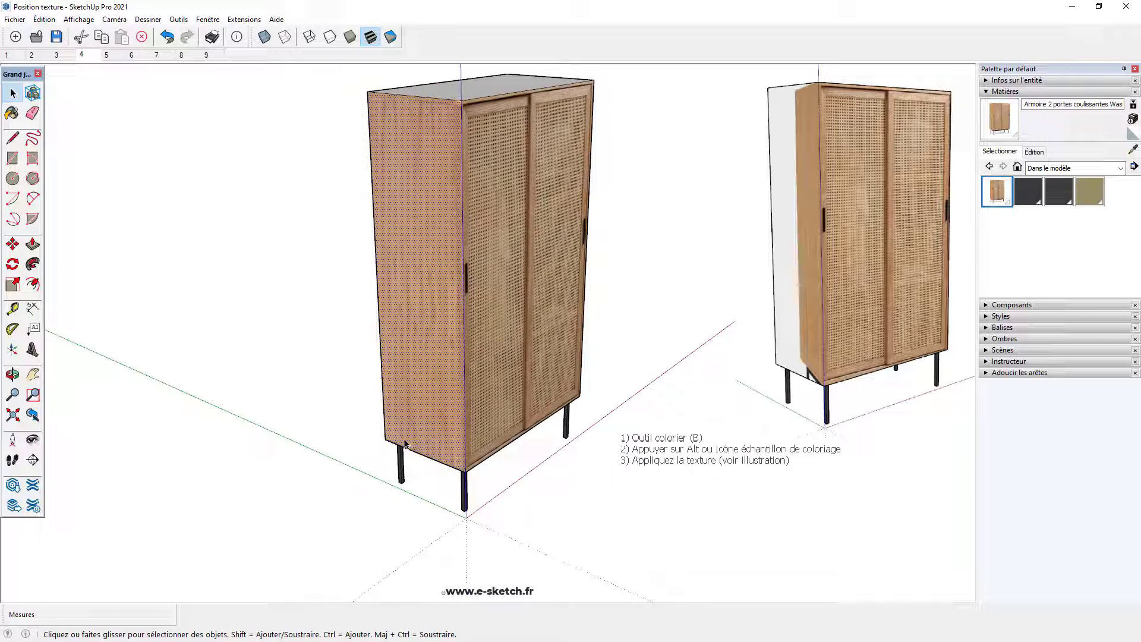
Make the texture on the cabinet's left side face unique and choose the resulting plain wood material
right_click(428, 343)
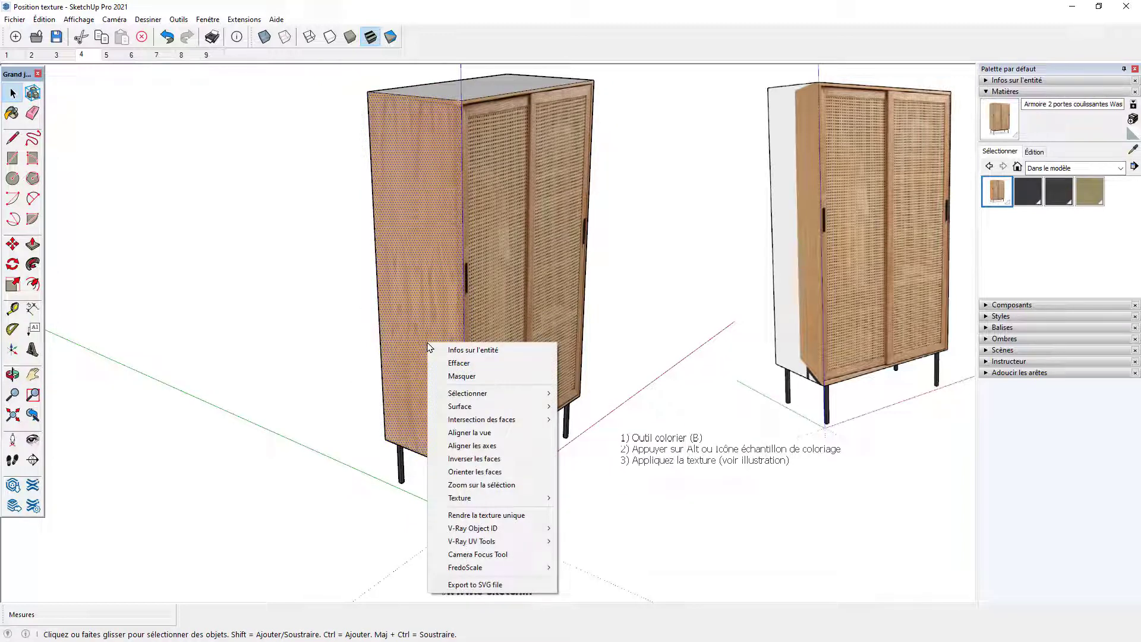
left_click(465, 515)
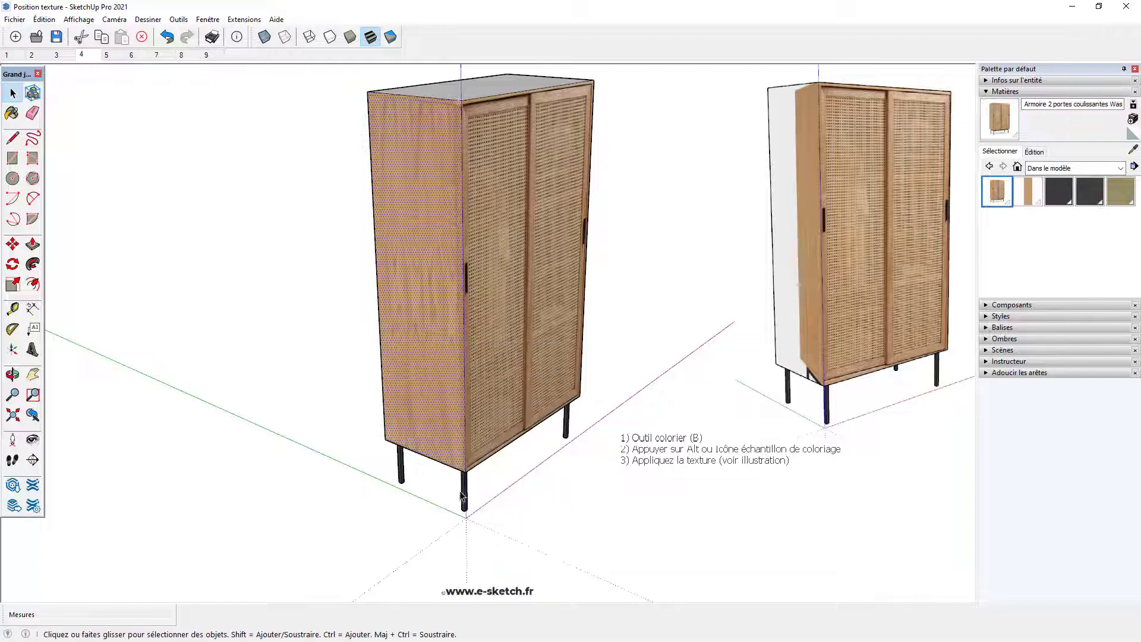
left_click(1028, 191)
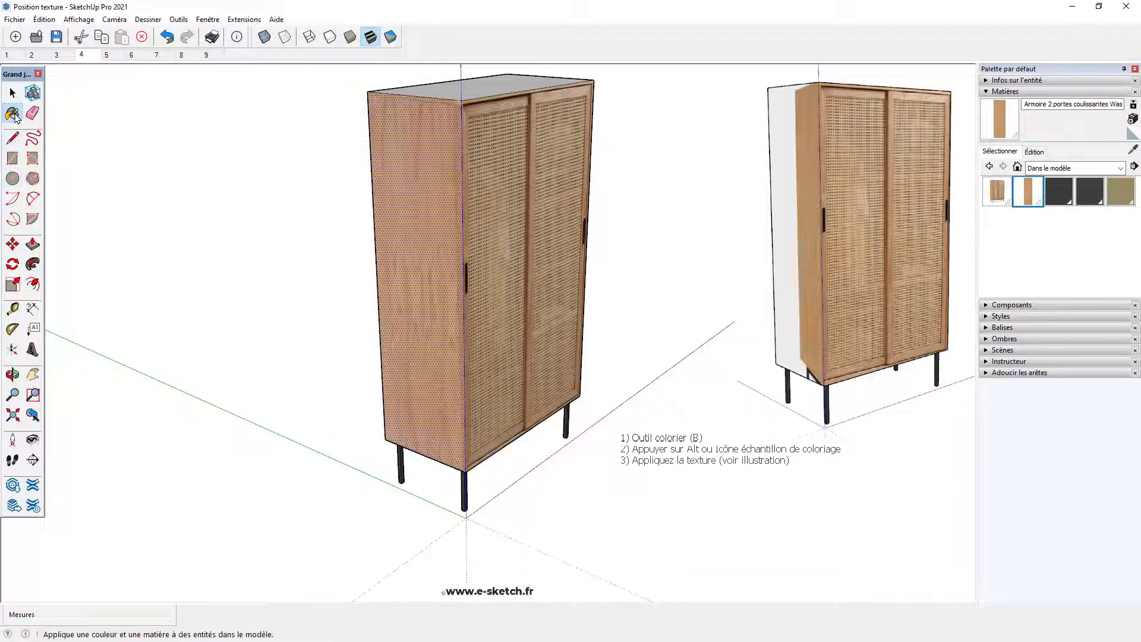
Sample the unique wood texture from the left side face and paint it onto the cabinet's top and right side faces
key("alt")
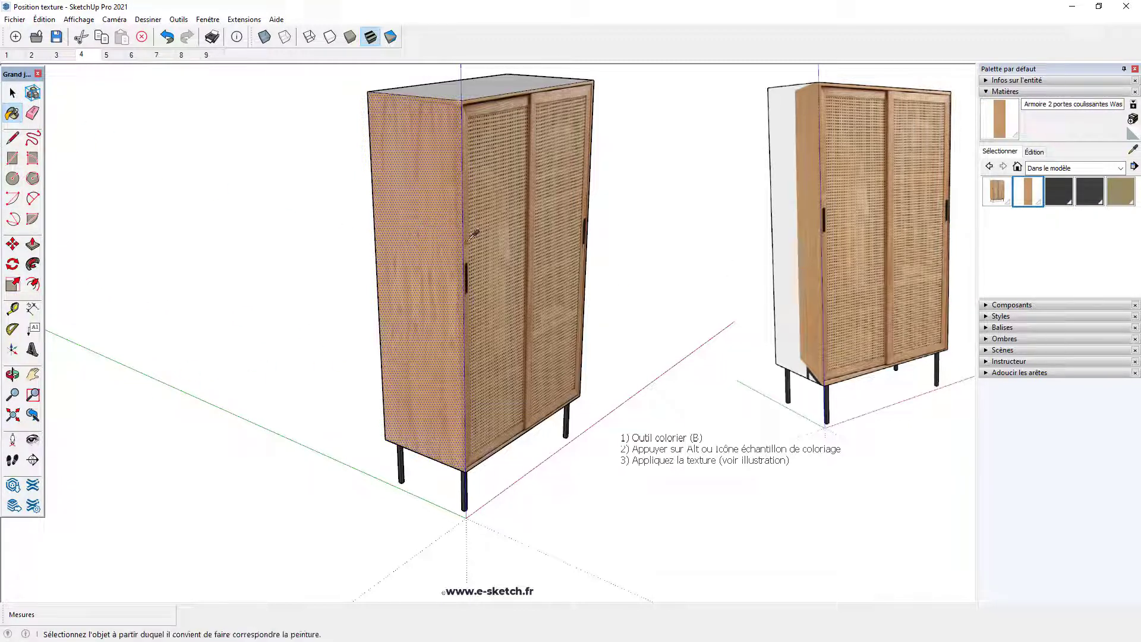
left_click(400, 208, "alt")
mouse_move(411, 216)
middle_mouse_down()
mouse_move(404, 319)
mouse_move(462, 107)
middle_mouse_up()
left_click(470, 128)
mouse_move(650, 282)
middle_mouse_down()
mouse_move(229, 222)
mouse_move(583, 214)
middle_mouse_up()
left_click(575, 224)
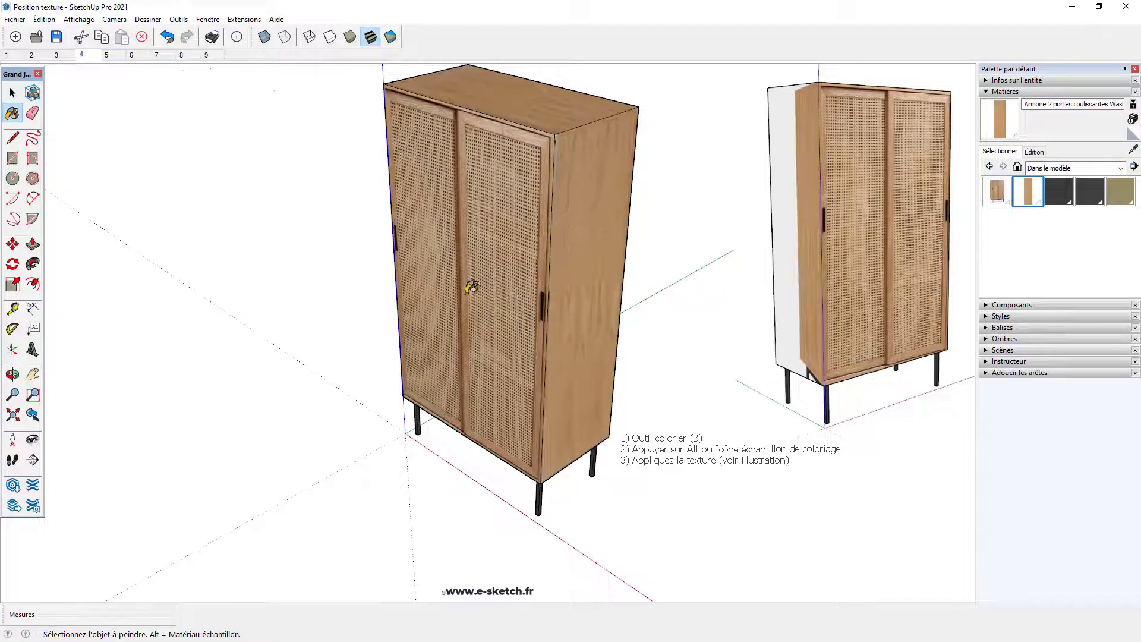
Display the texture positioning pins on the cabinet's top face and exit positioning without moving them
middle_click_drag(471, 287, 564, 330)
scroll(415, 140, "up", 5)
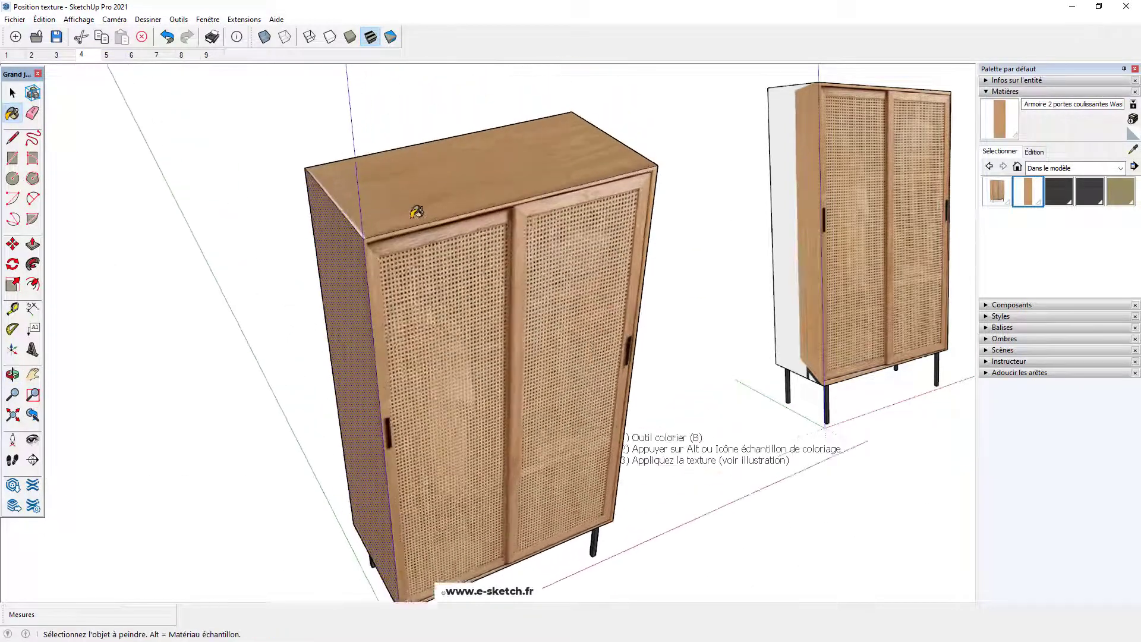
key("space")
left_click(405, 201)
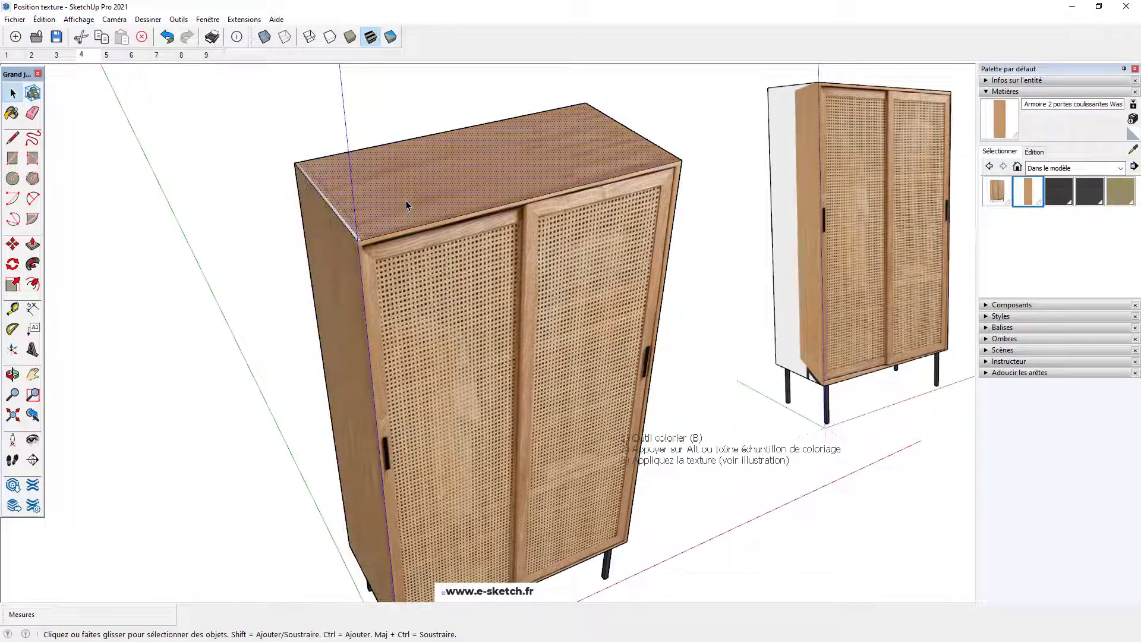
right_click(405, 200)
mouse_move(463, 357)
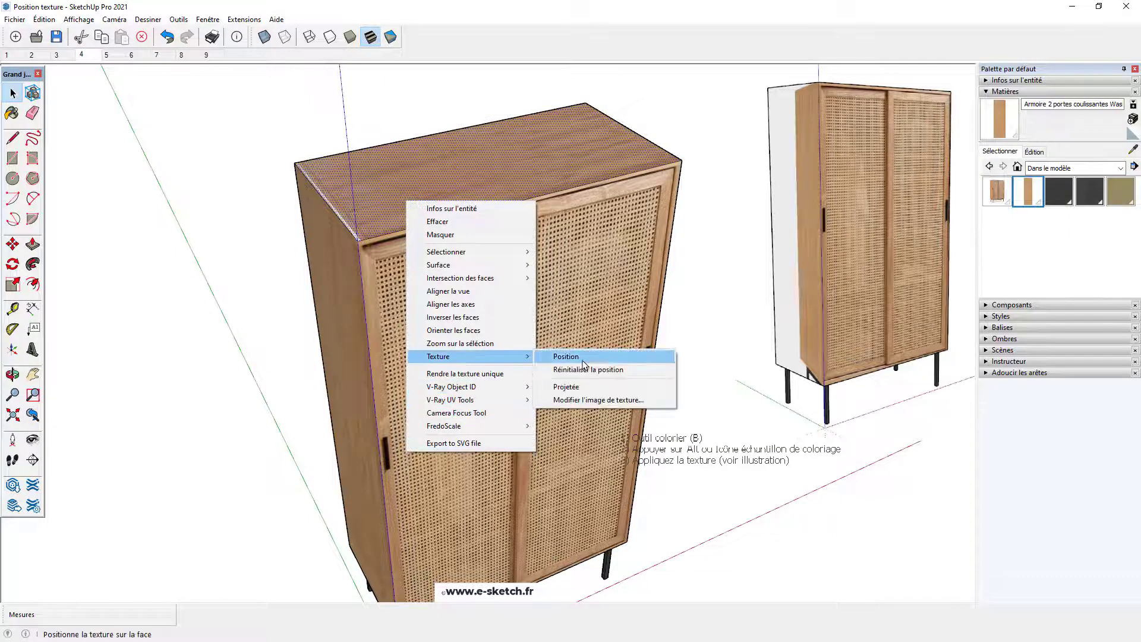
left_click(584, 357)
scroll(367, 202, "up", 2)
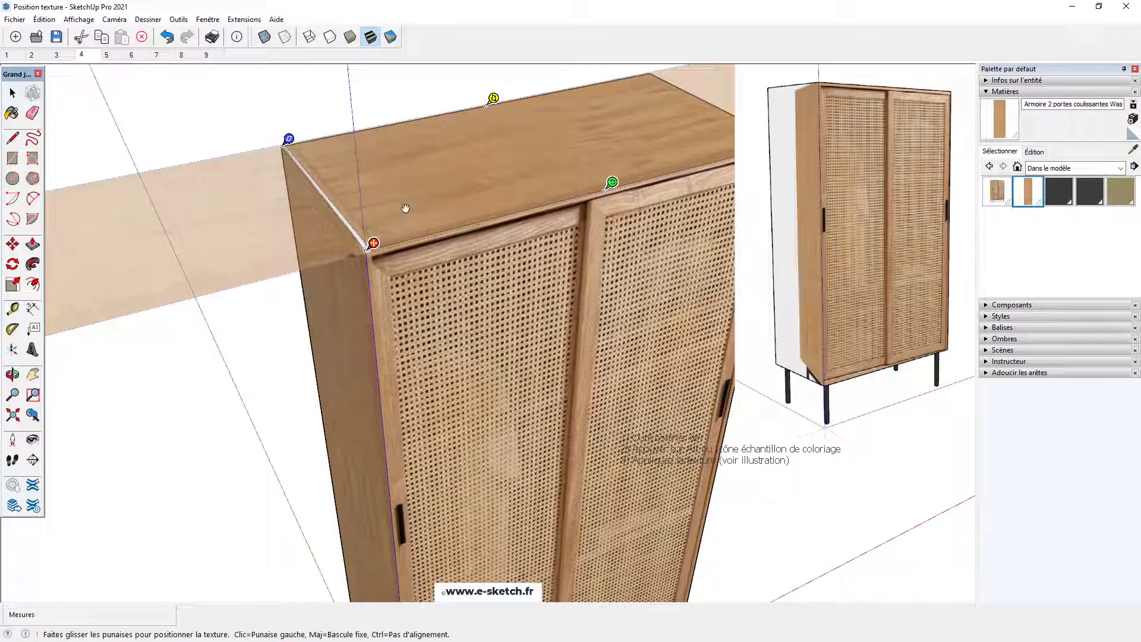
left_click(262, 119)
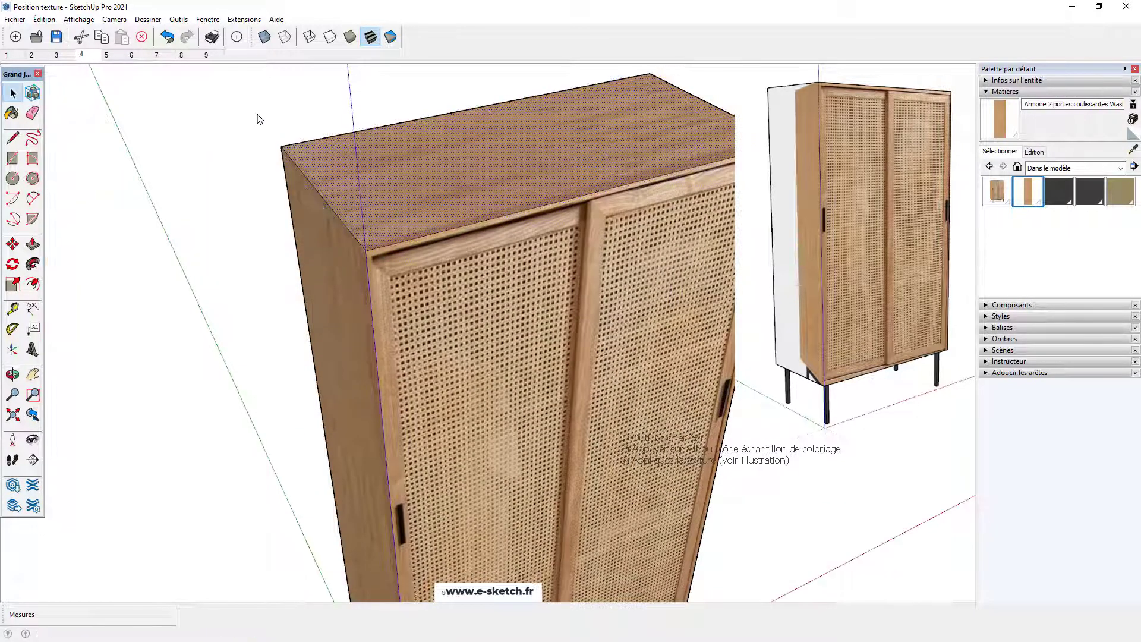
scroll(323, 214, "down", 3)
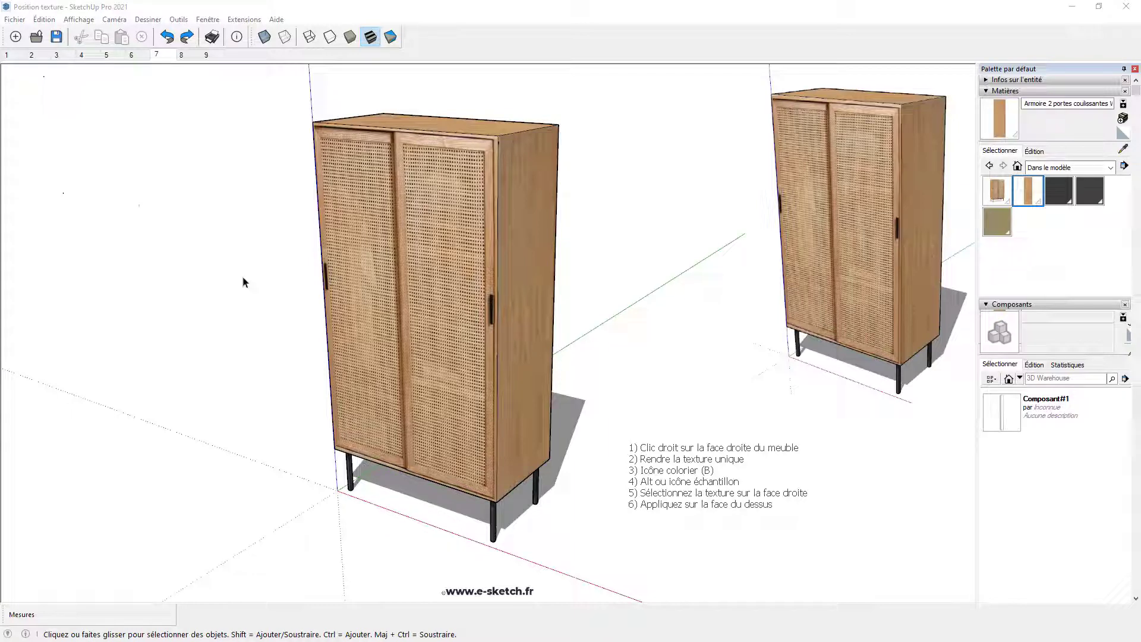
Offset the outline of the cabinet's front face slightly inward to form a thin border around the doors
middle_click_drag(328, 366, 360, 352)
left_click(370, 335)
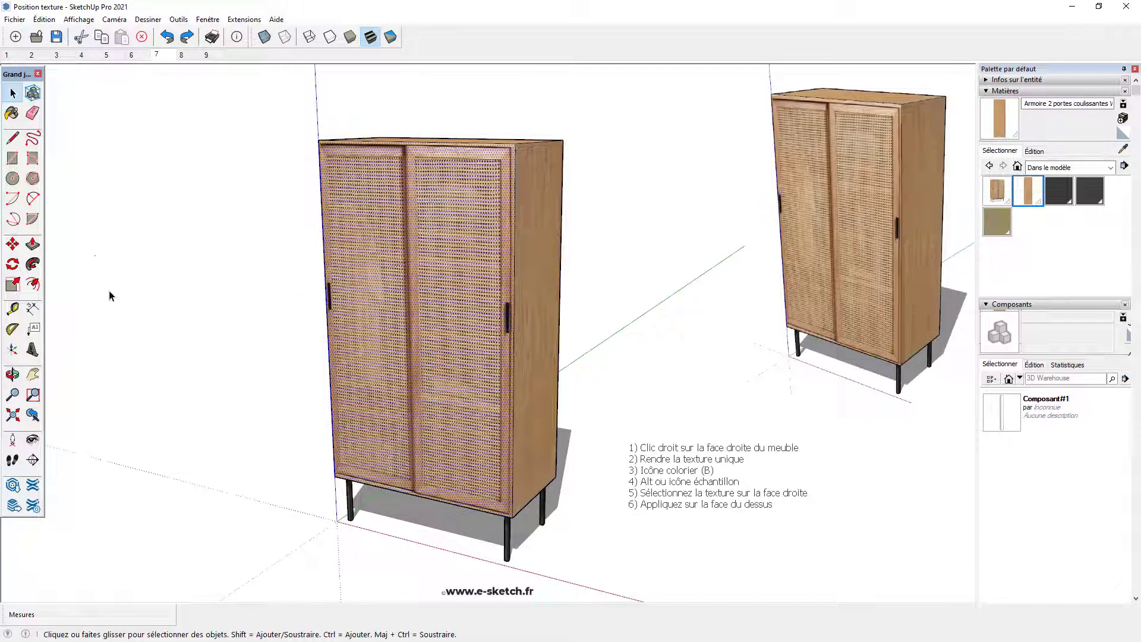
left_click(33, 285)
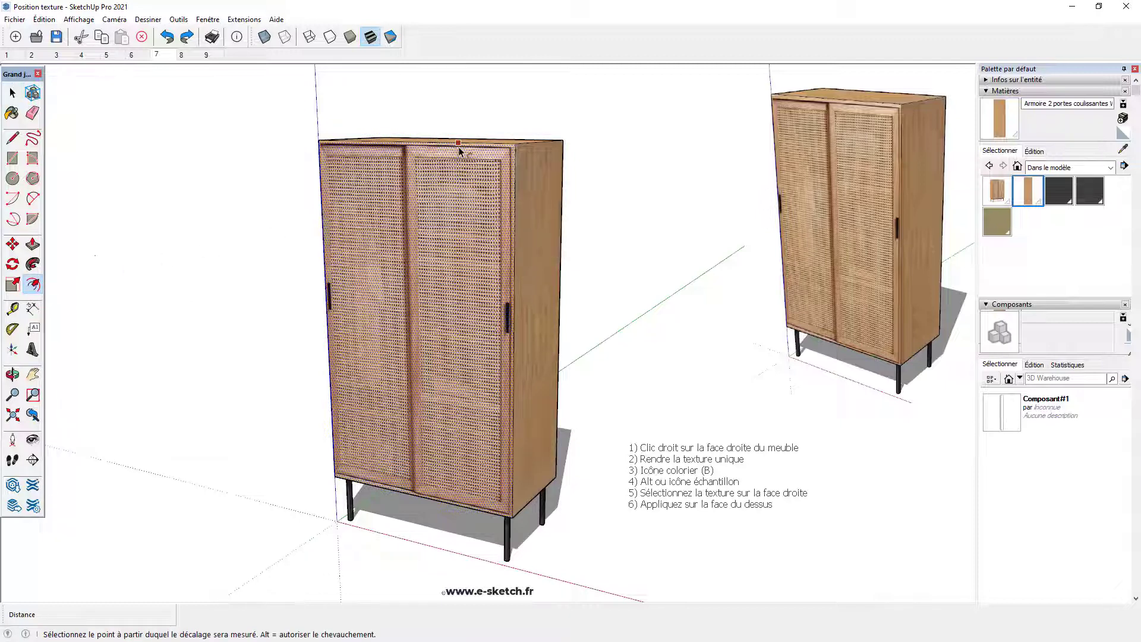
left_click(461, 153)
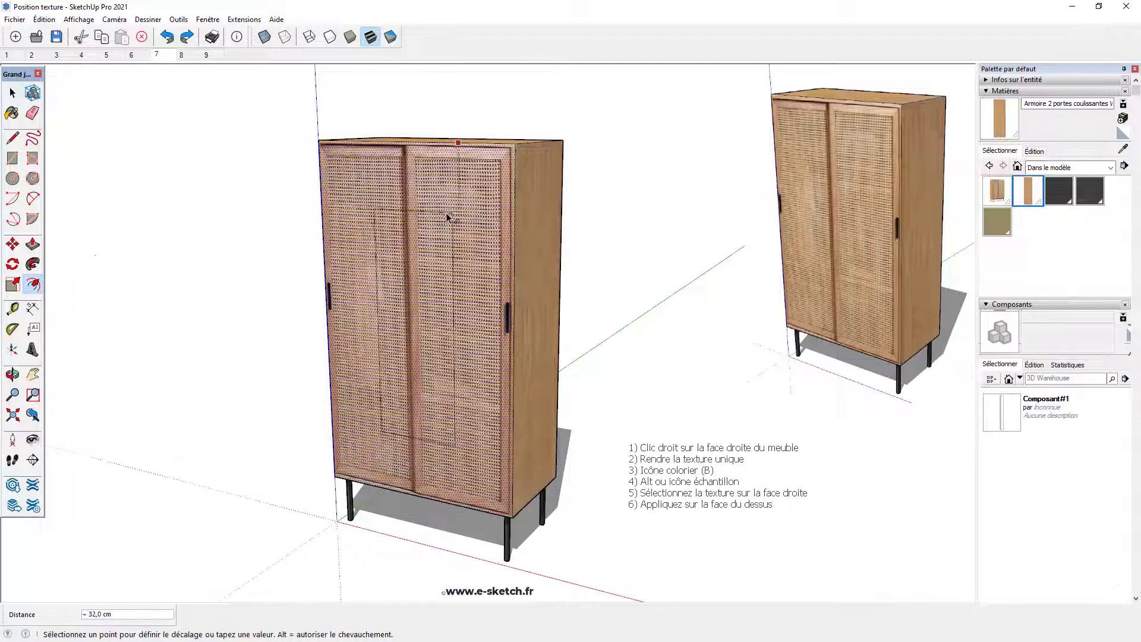
scroll(445, 213, "up", 2)
scroll(447, 218, "up", 1)
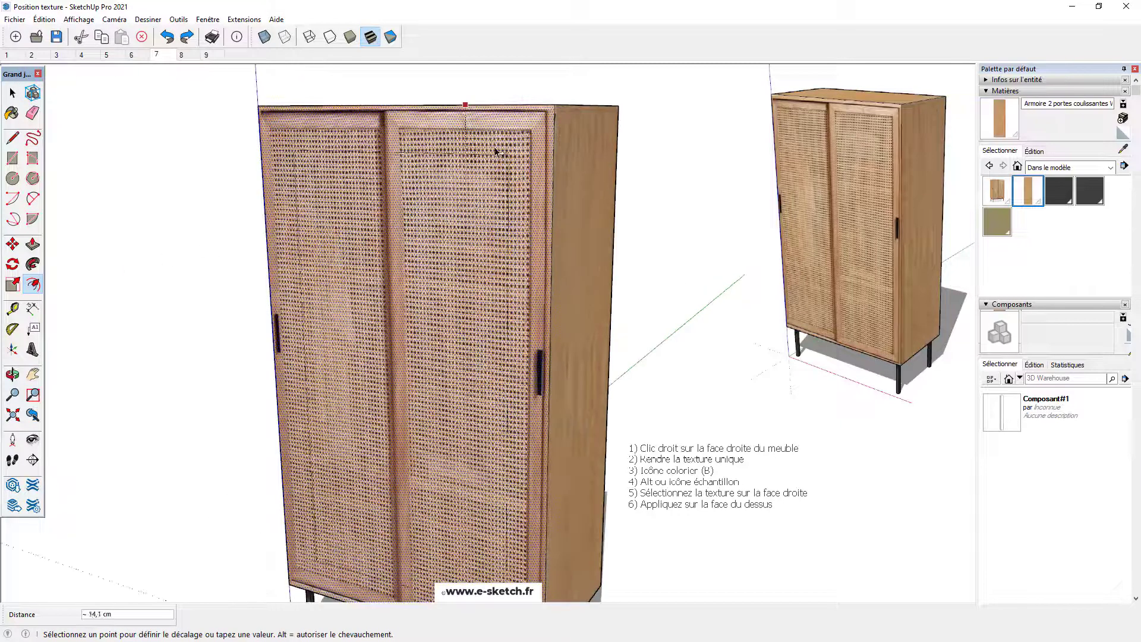
left_click(517, 113)
scroll(361, 233, "down", 2)
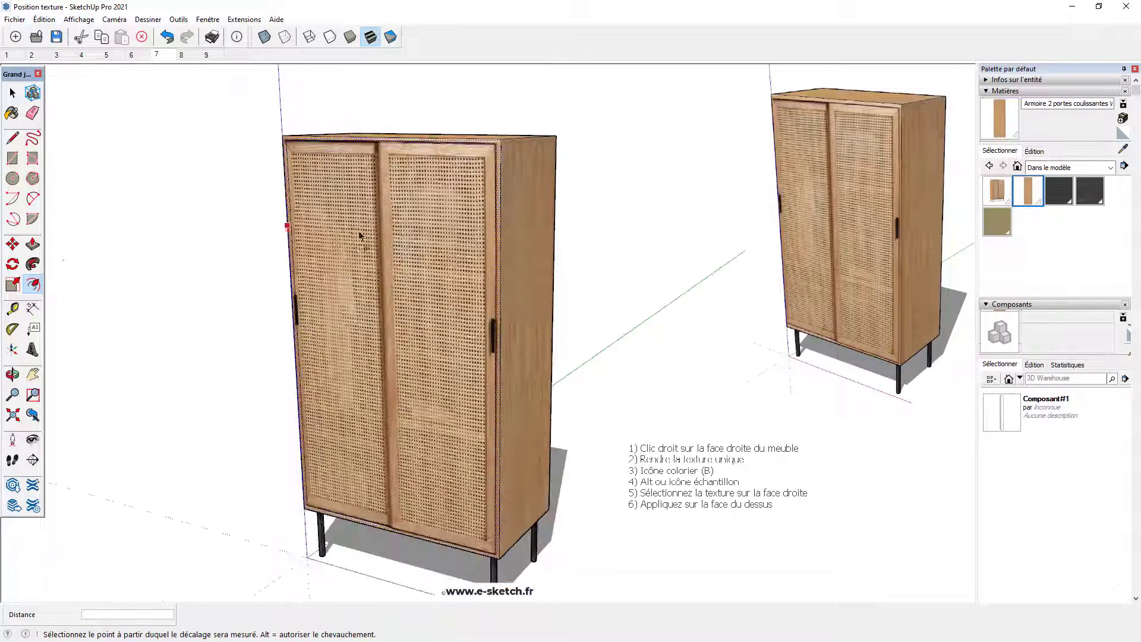
middle_click_drag(361, 234, 356, 264)
key("space")
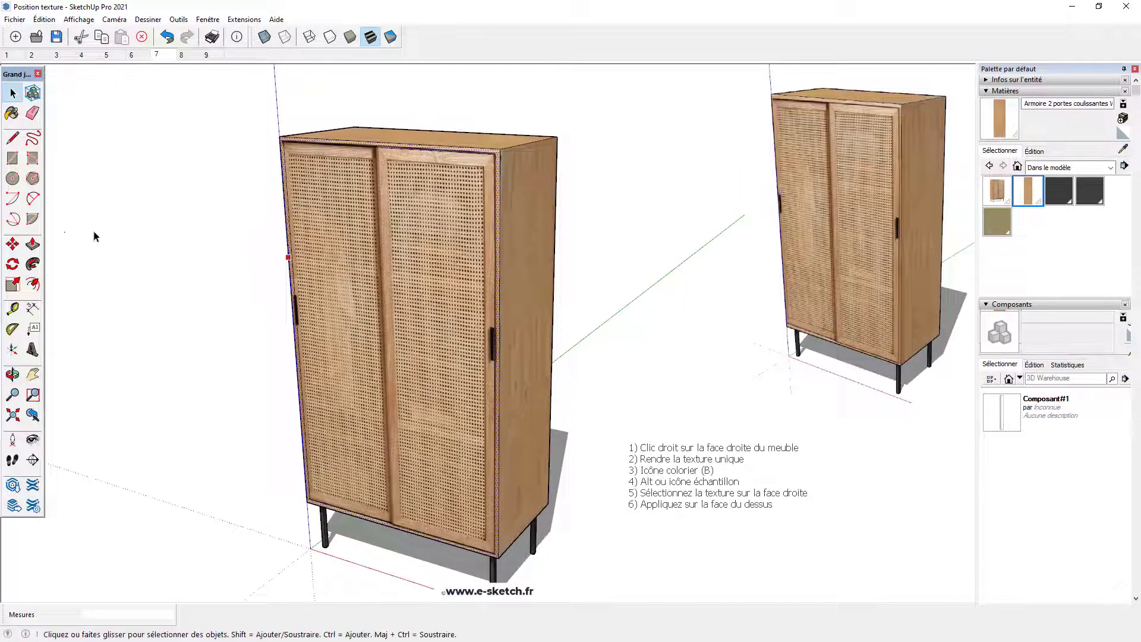
Push the front face inside the thin border 1.2 cm into the cabinet
left_click(39, 244)
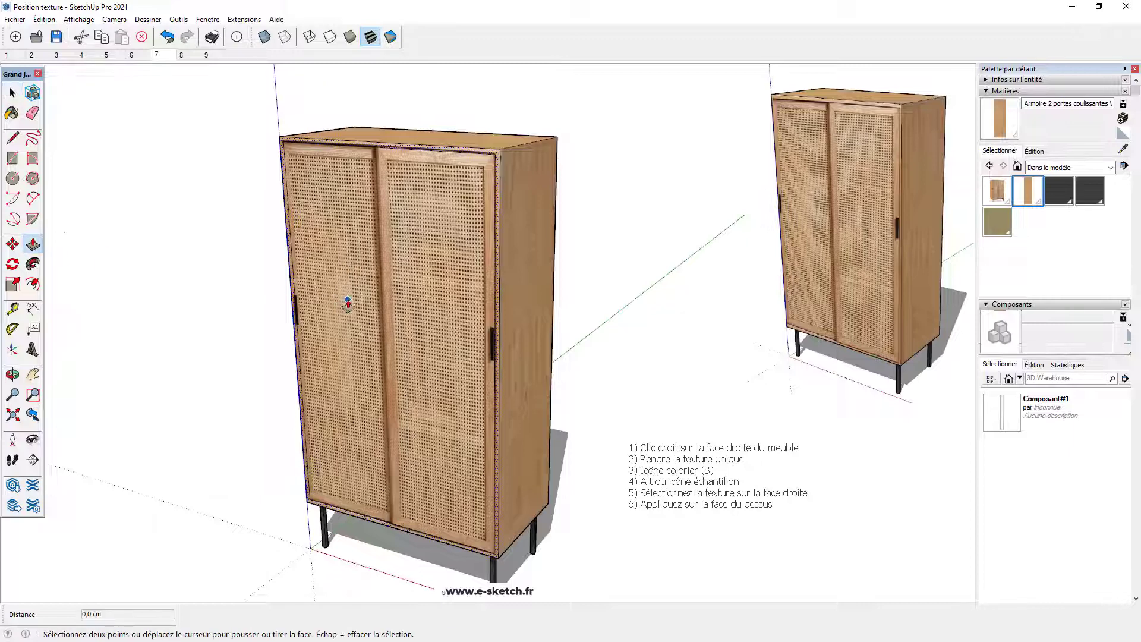
left_click(348, 304)
left_click(349, 304)
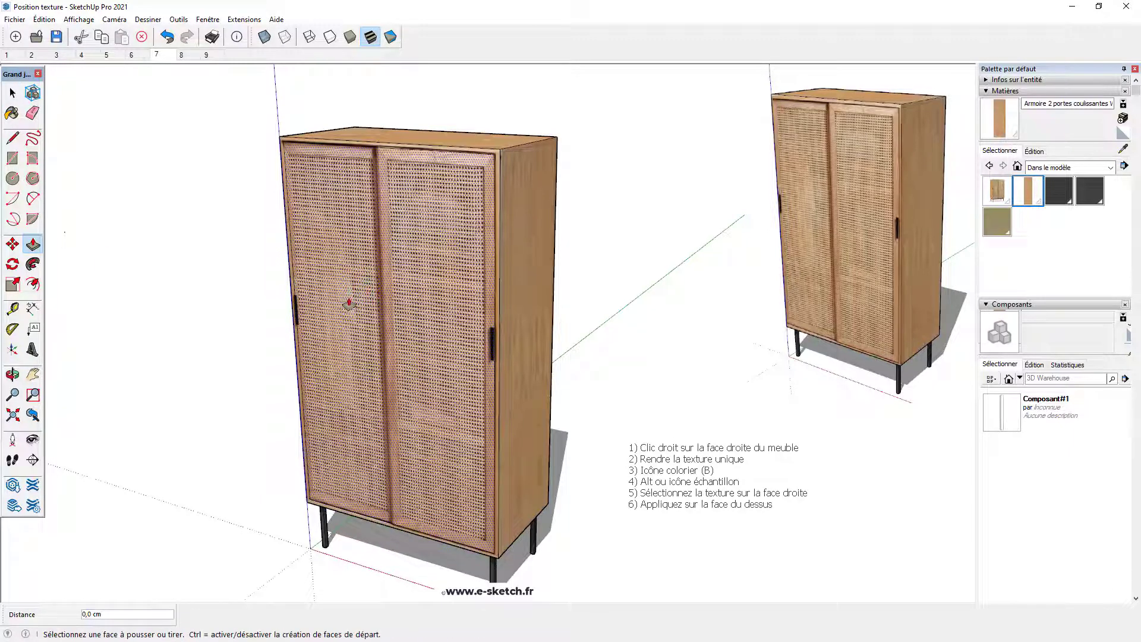
left_click(348, 303)
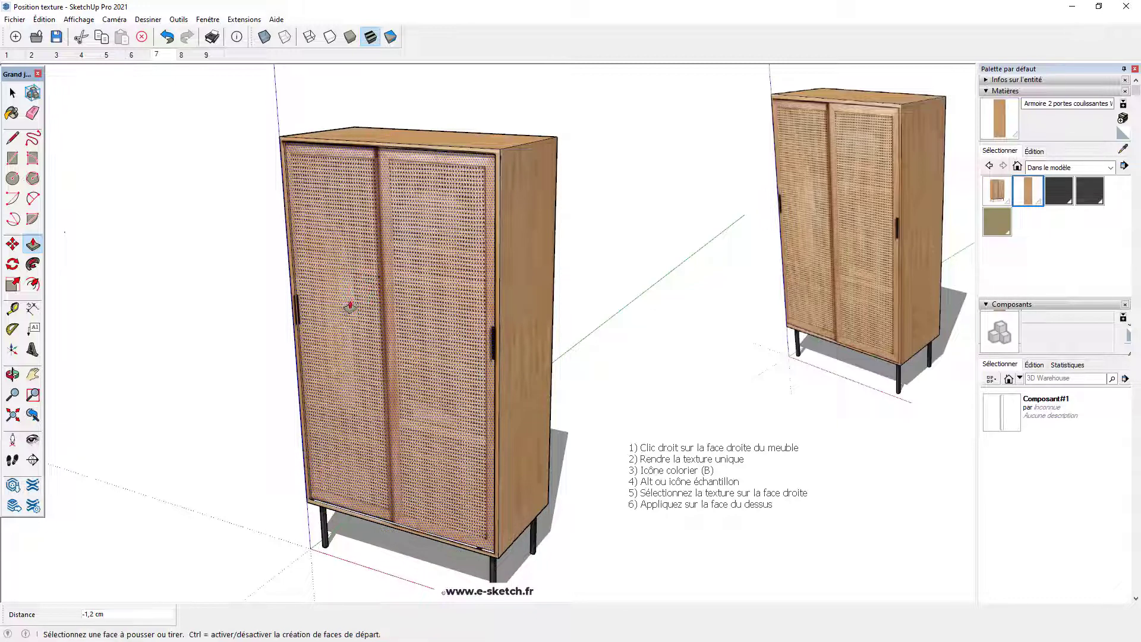
left_click(352, 304)
middle_click_drag(352, 304, 104, 257)
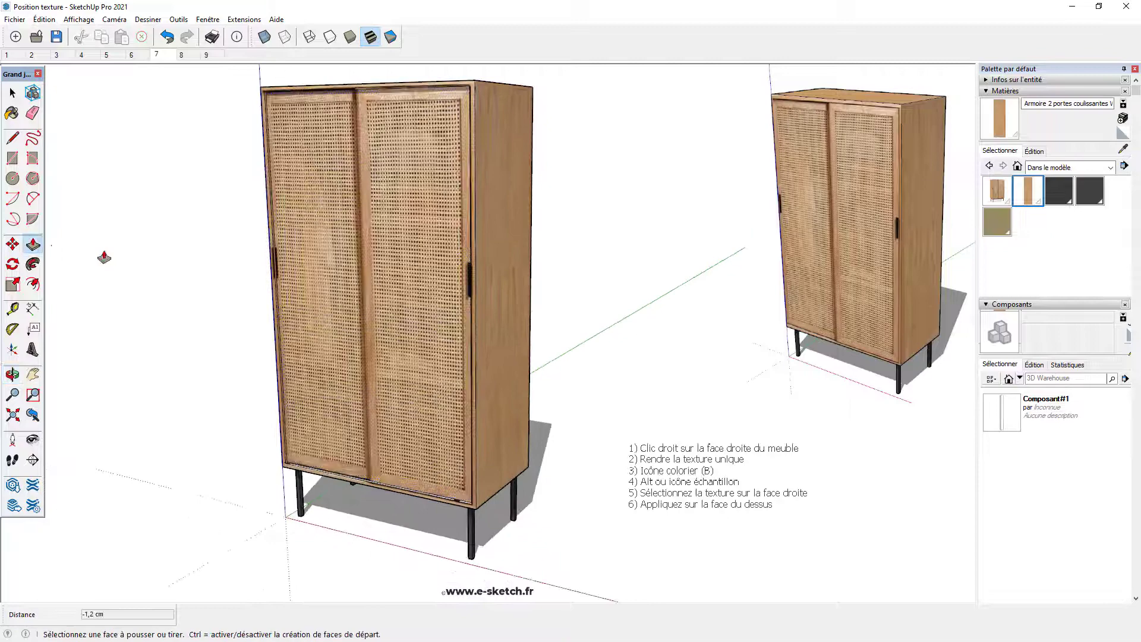
Draw a vertical line between the two pictured doors, from the lower to the upper edge of the recessed front face
left_click(13, 138)
scroll(377, 476, "up", 3)
scroll(377, 475, "up", 5)
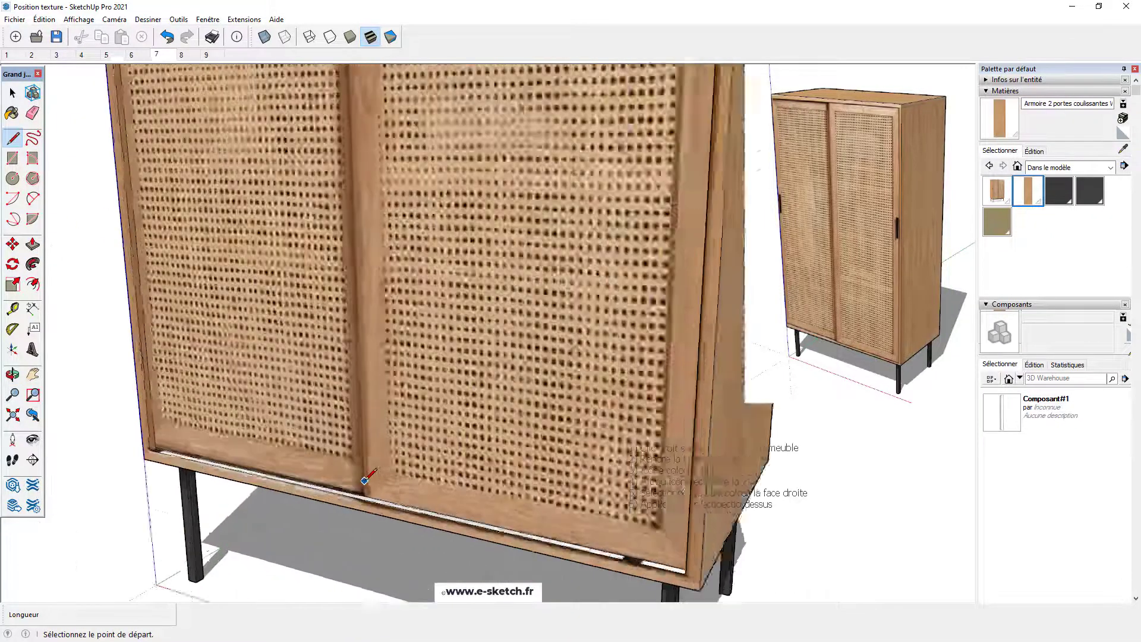
left_click(360, 510)
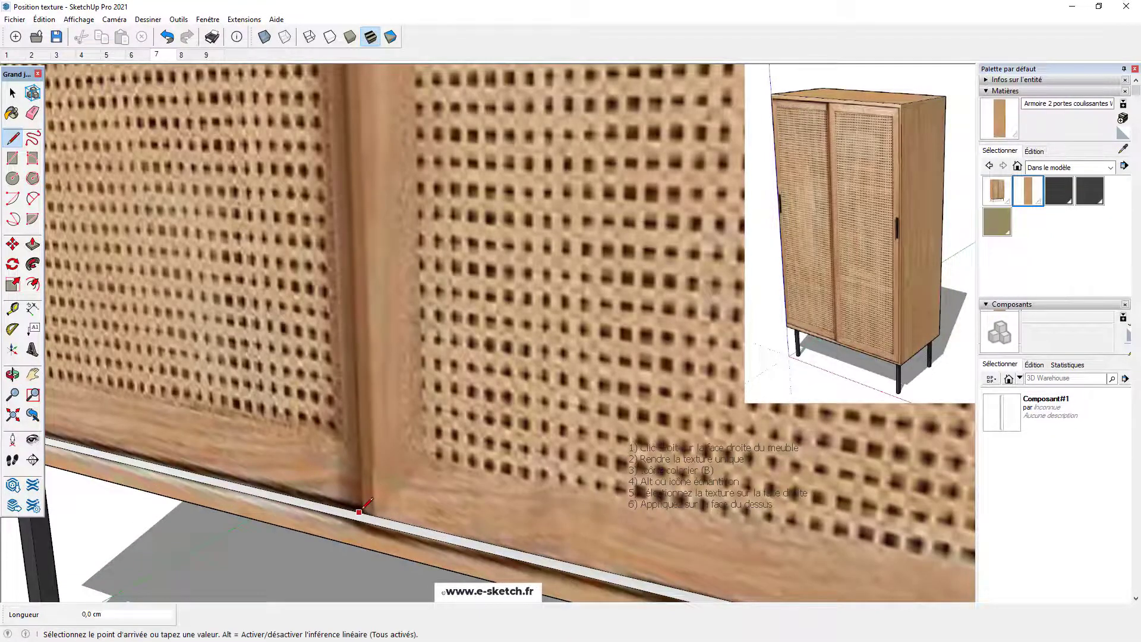
scroll(360, 508, "down", 8)
middle_click_drag(324, 149, 345, 511, "shift")
middle_click_drag(344, 205, 349, 159)
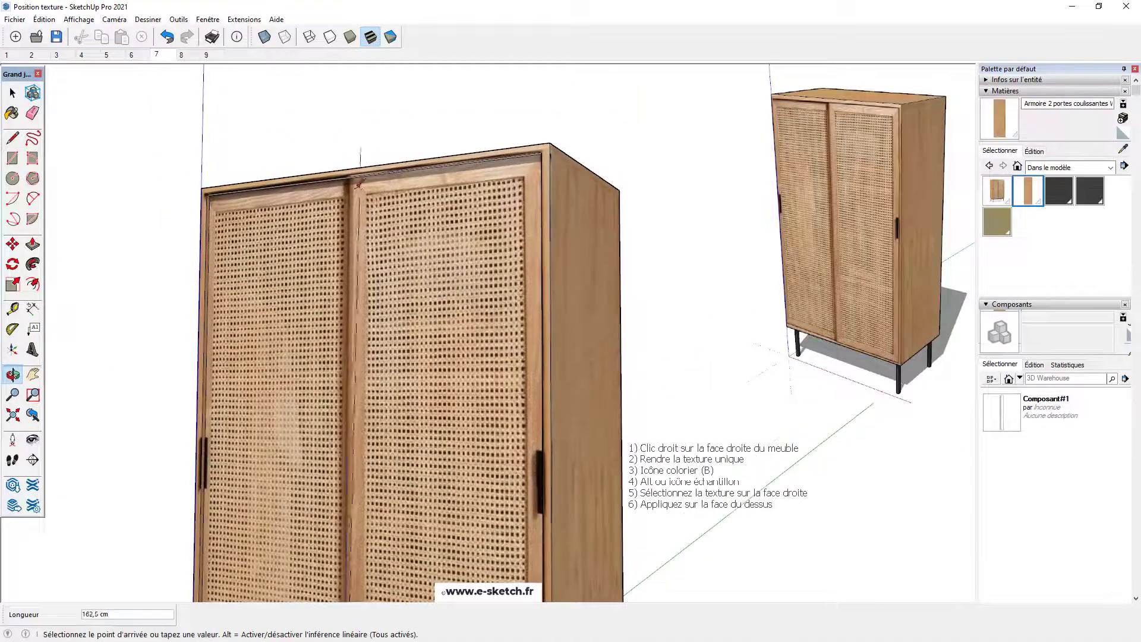
scroll(349, 158, "up", 5)
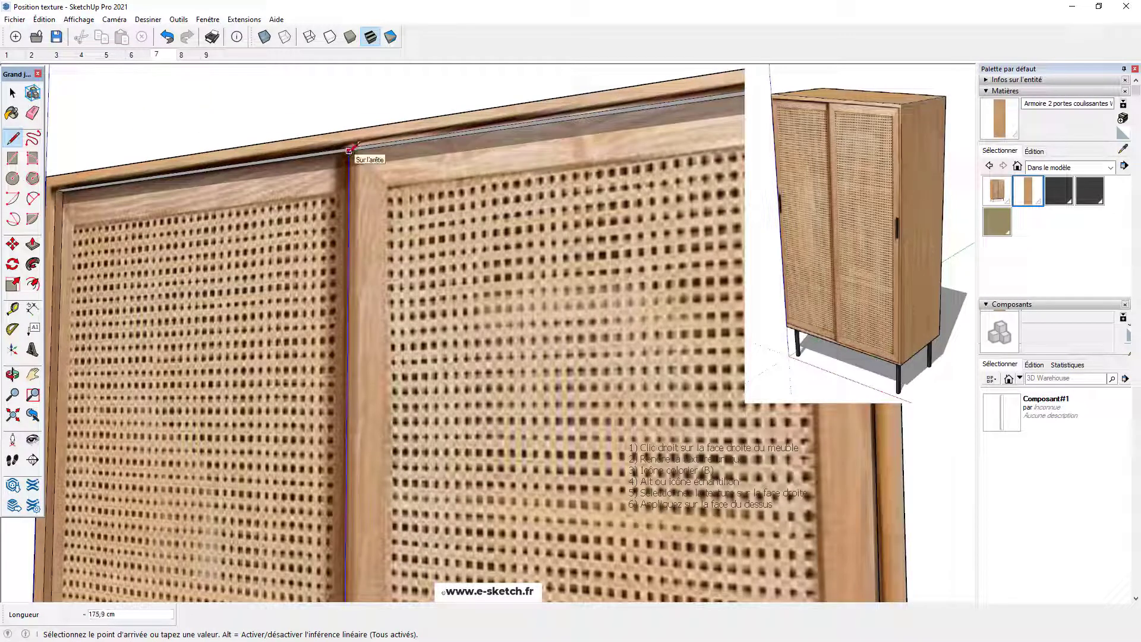
left_click(351, 156)
scroll(369, 183, "down", 5)
scroll(377, 227, "down", 2)
middle_click_drag(376, 227, 392, 404)
key("space")
Push the left door face about 0.8 cm deeper into the cabinet
left_click(395, 376)
left_click(330, 366)
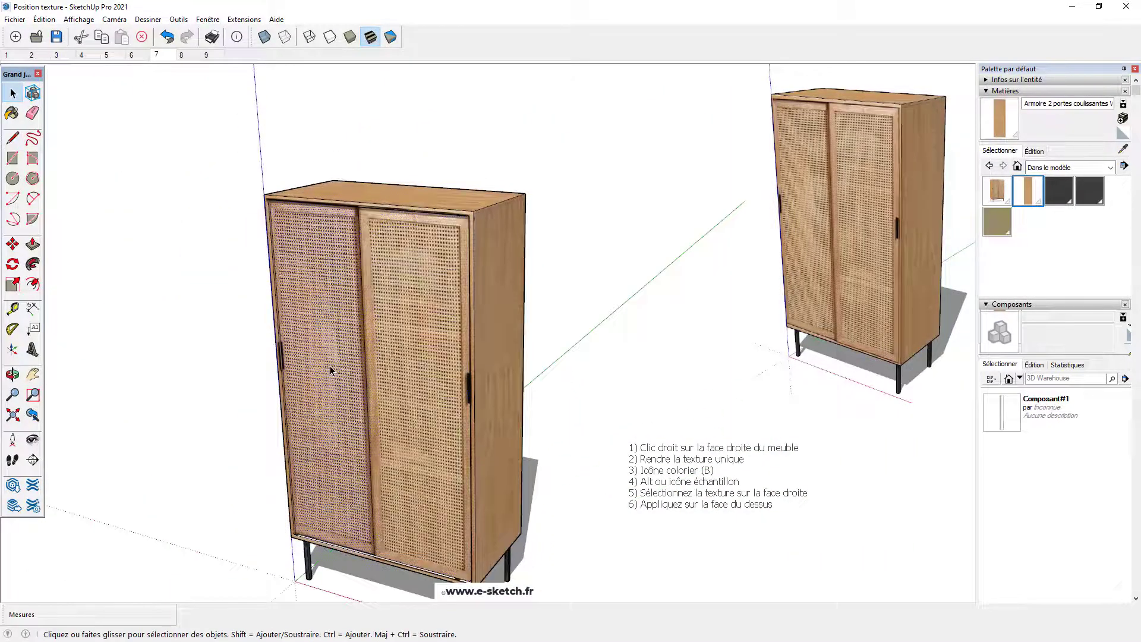
key("p")
left_click(330, 369)
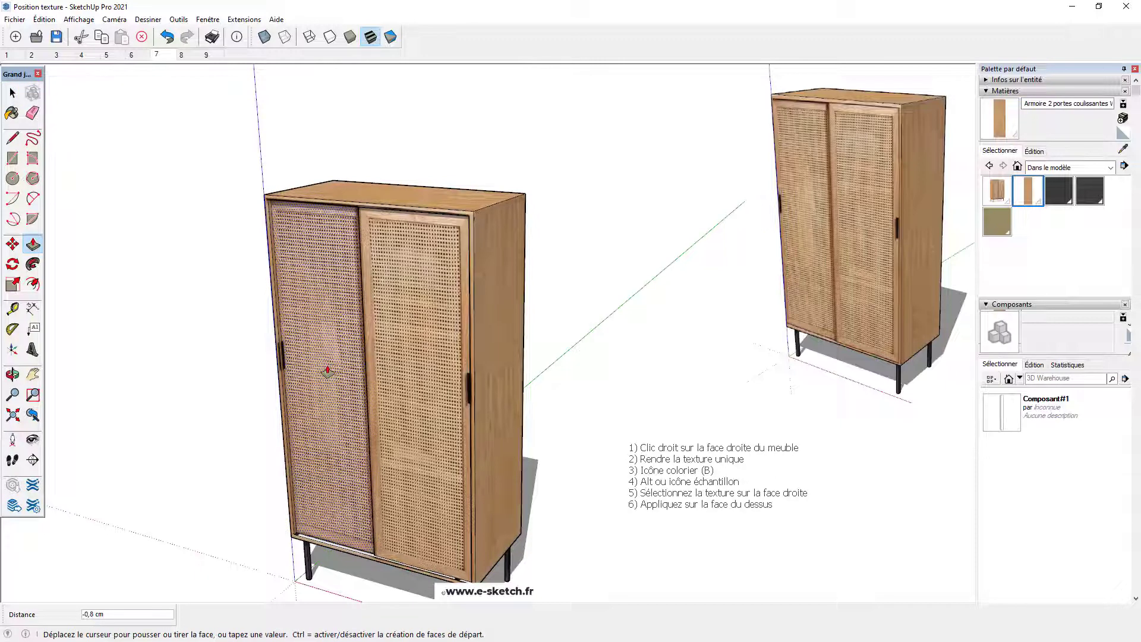
left_click(328, 373)
middle_click_drag(326, 411, 361, 350)
key("space")
Offset the right door face's outline about 5.6 cm inward to separate its wooden frame from the cane panel
left_click(402, 347)
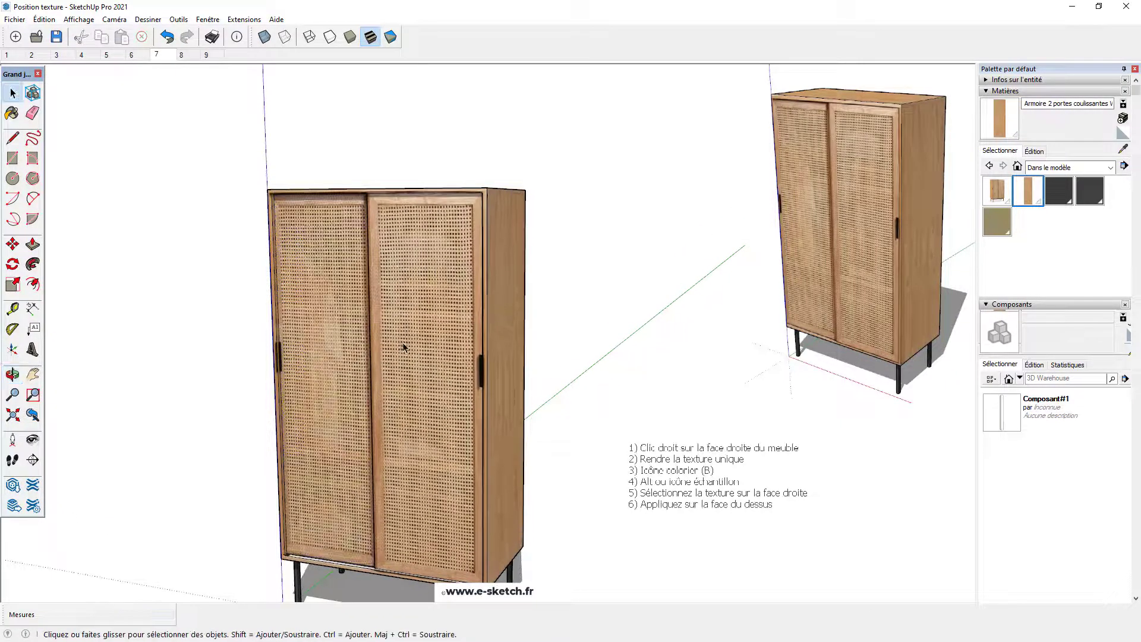
left_click(33, 284)
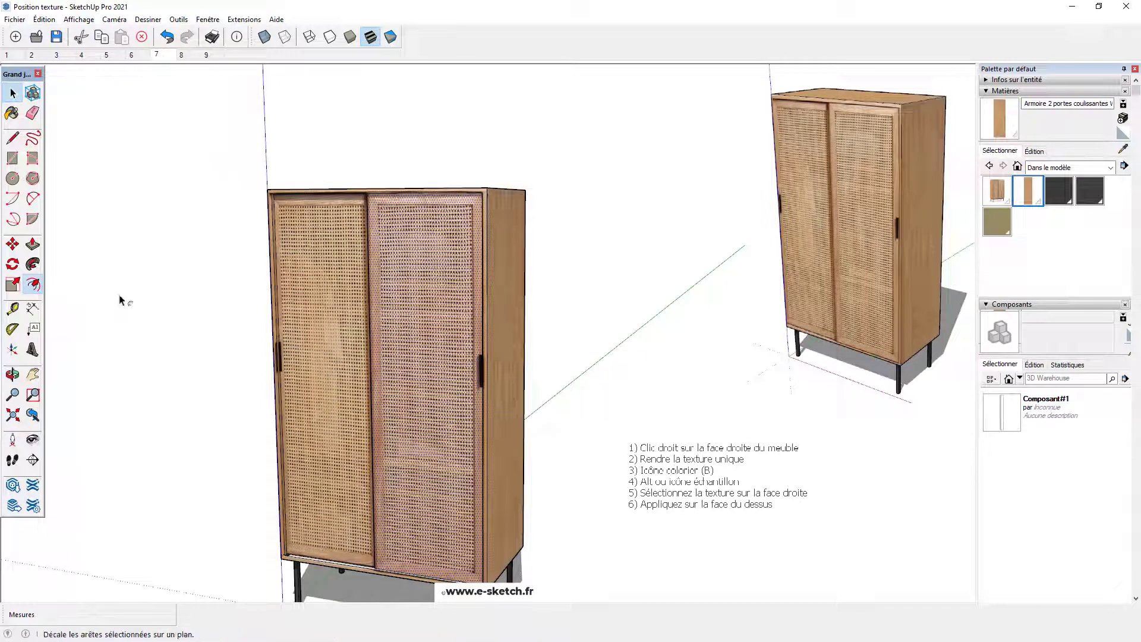
left_click(374, 301)
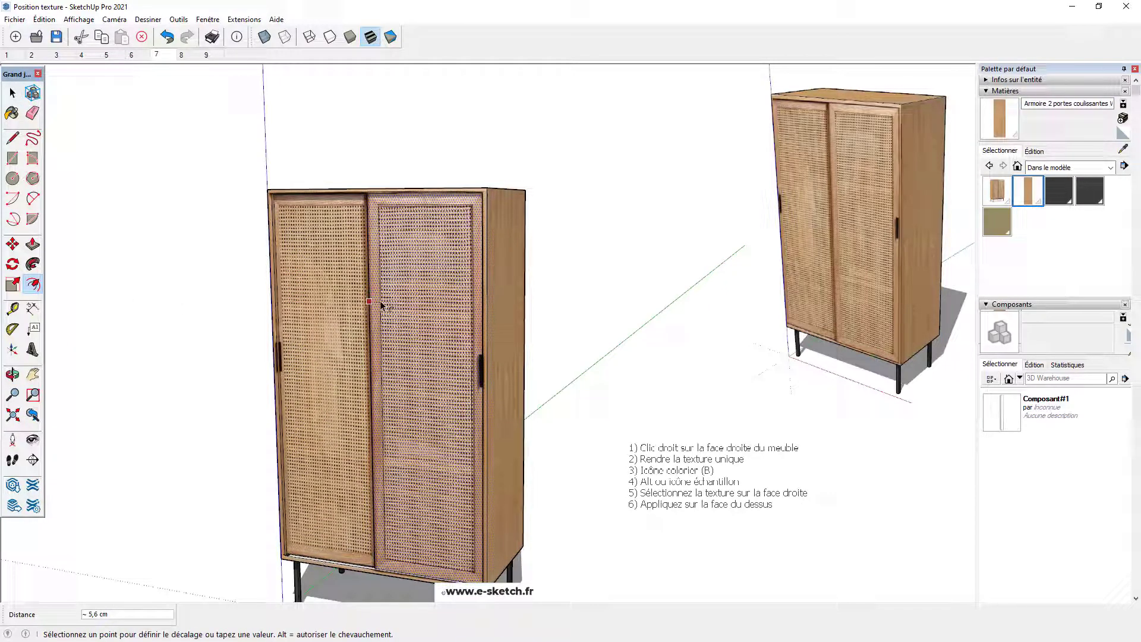
left_click(381, 306)
key("space")
Shift the right door's wooden frame very slightly in depth with Push/Pull to set it in relief from the cane panel
scroll(380, 306, "up", 3)
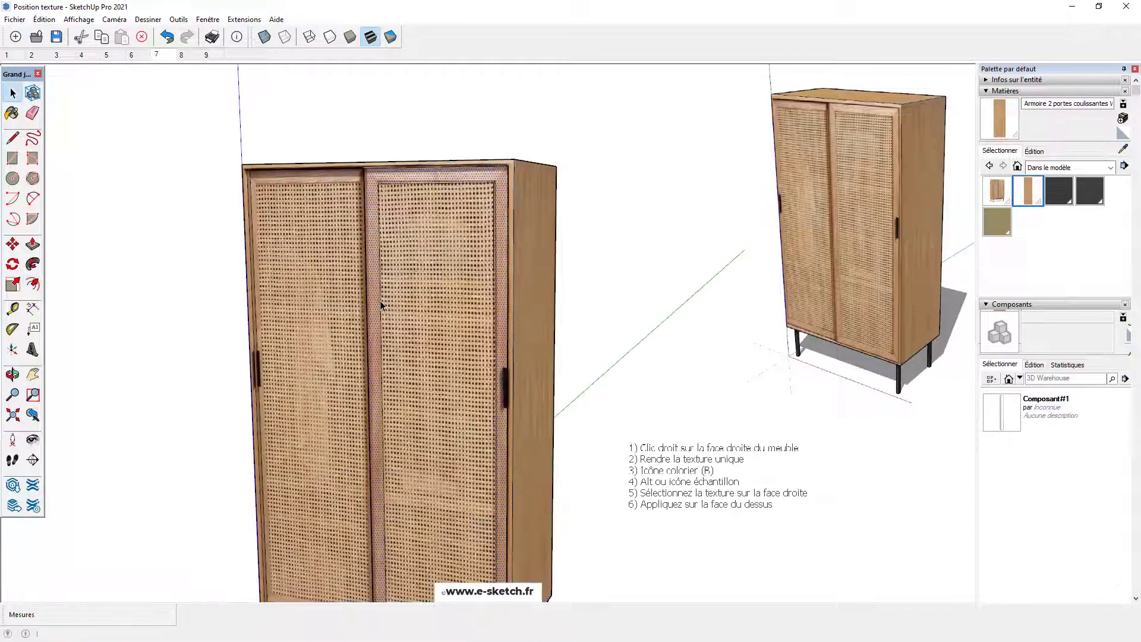
key("p")
left_click(371, 300)
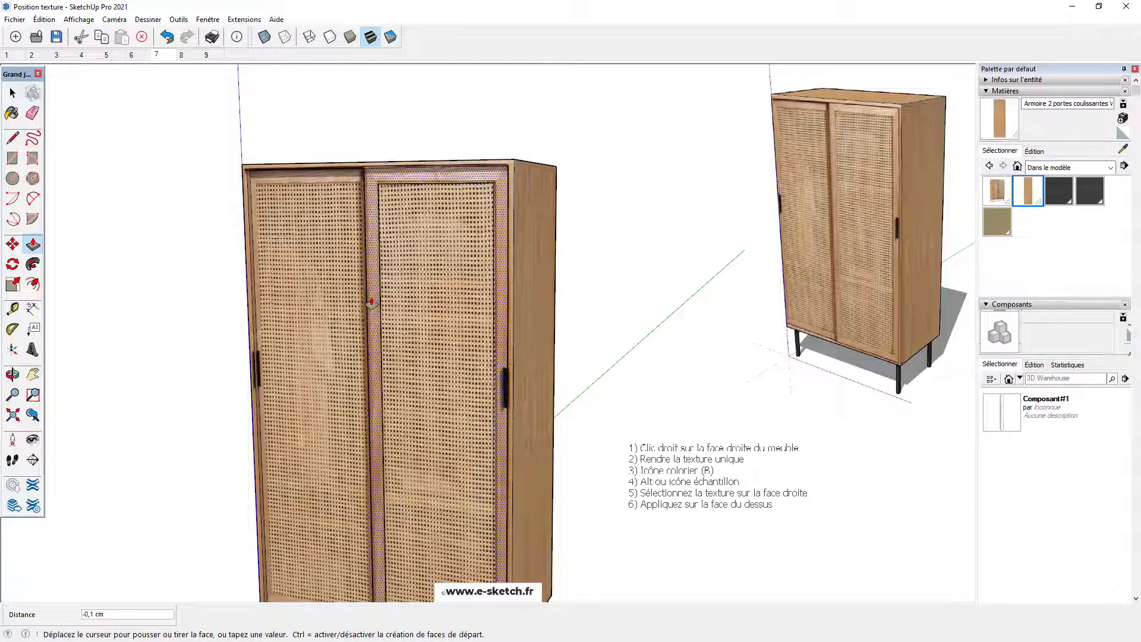
left_click(369, 300)
key("space")
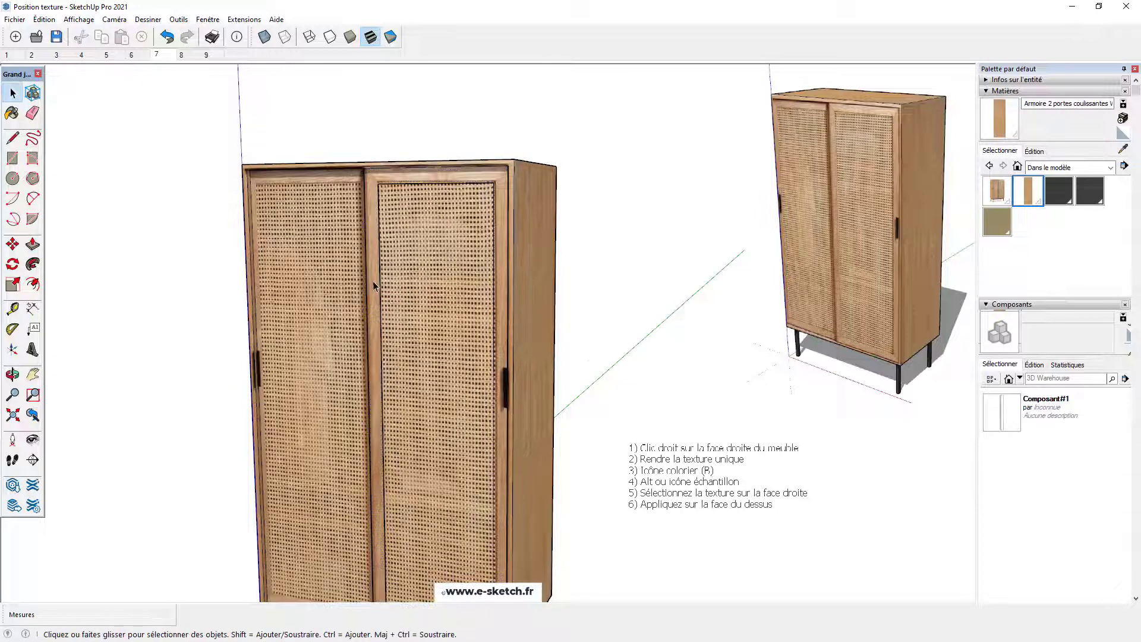
Inspect the cabinet's modelled edges in the hidden-line face style and restore the shaded-with-textures display
scroll(374, 282, "down", 2)
middle_click_drag(364, 306, 343, 326)
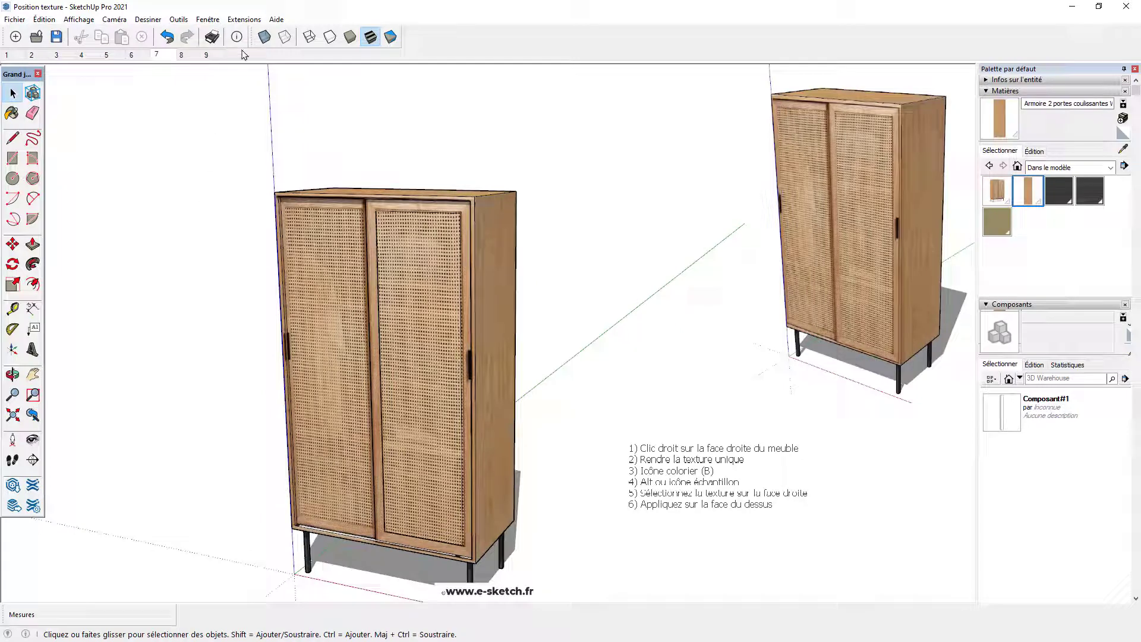
left_click_drag(257, 37, 269, 105)
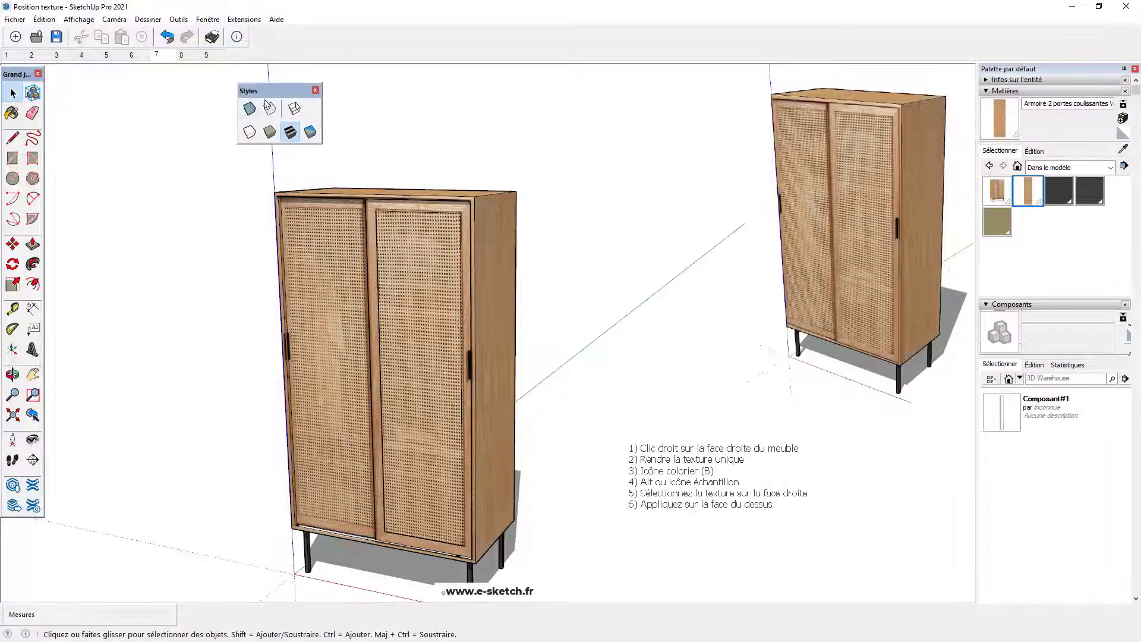
right_click(212, 38)
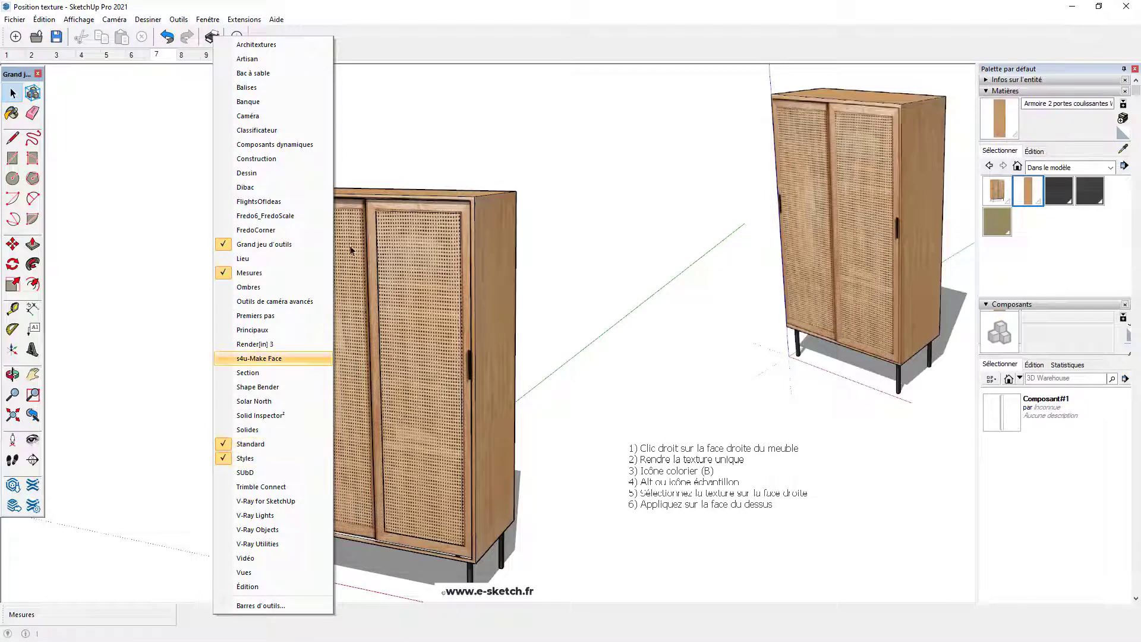
left_click(401, 140)
left_click(250, 132)
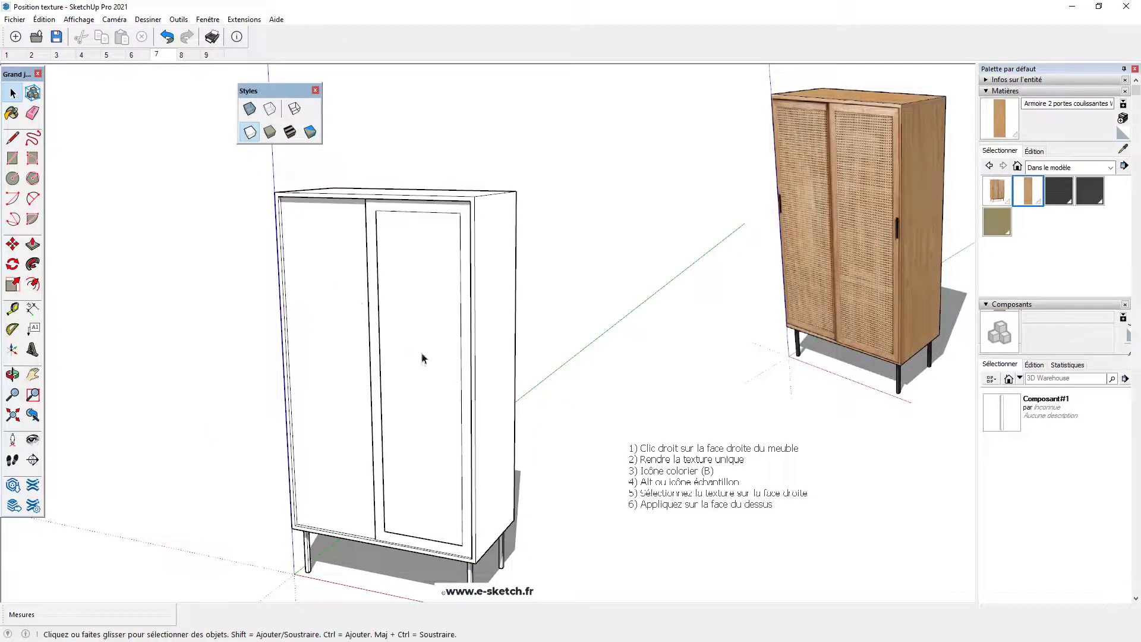
middle_click_drag(421, 351, 371, 339)
left_click(290, 132)
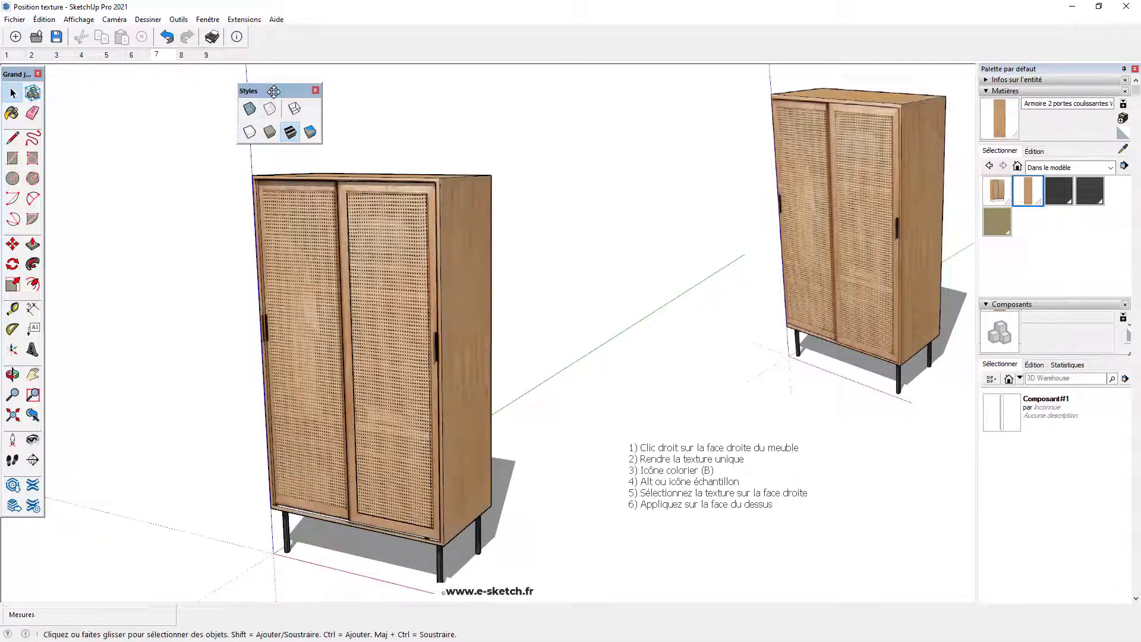
mouse_move(264, 91)
left_mouse_down()
mouse_move(283, 31)
mouse_move(267, 53)
left_mouse_up()
Select the whole cabinet with its legs and make it a component with the default definition name, replacing the selection
middle_click_drag(315, 381, 332, 341, "shift")
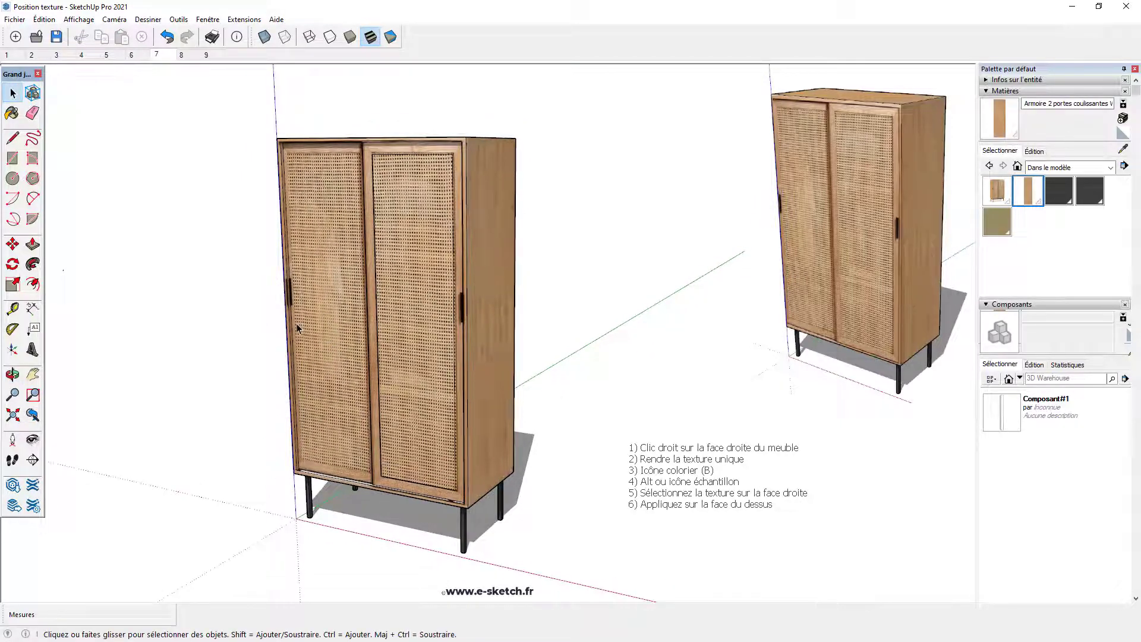
scroll(296, 324, "down", 3)
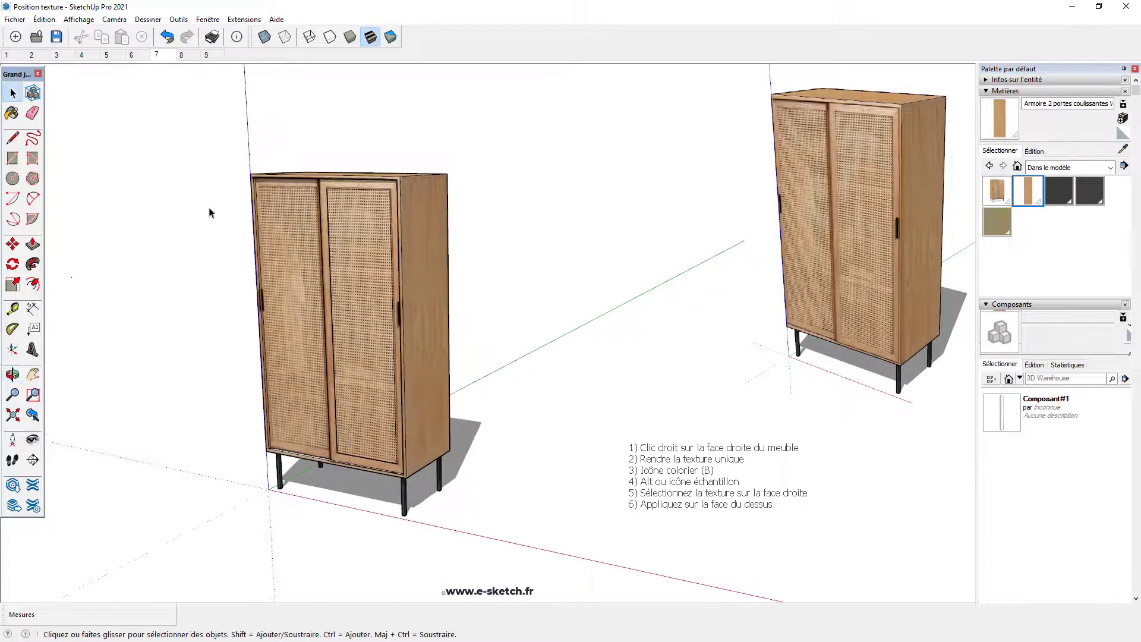
left_click_drag(406, 346, 482, 529)
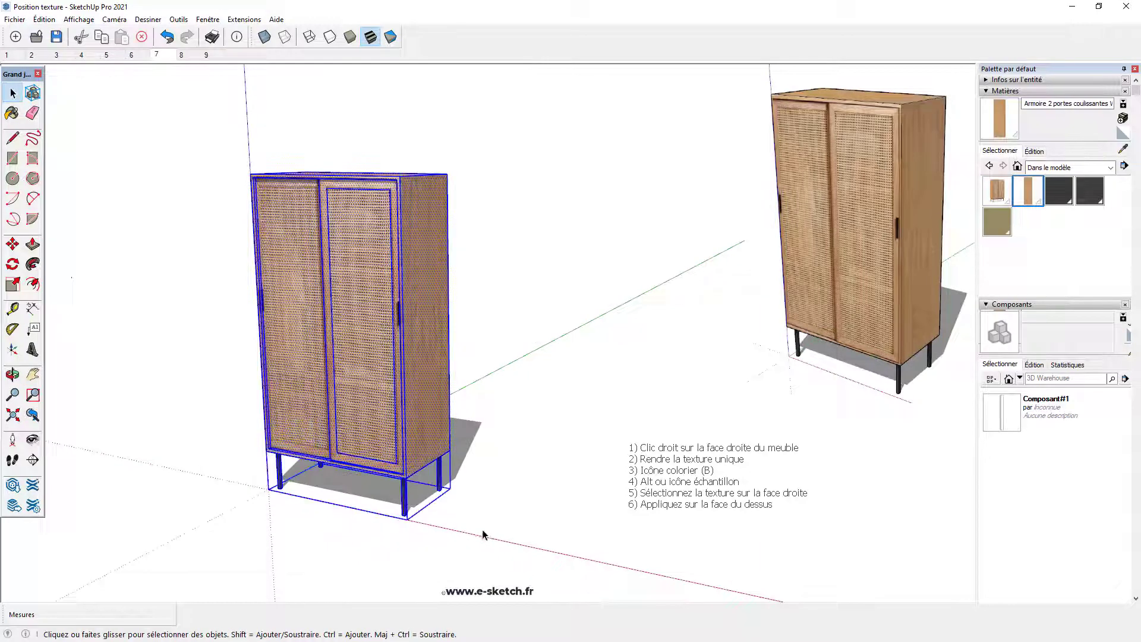
right_click(425, 448)
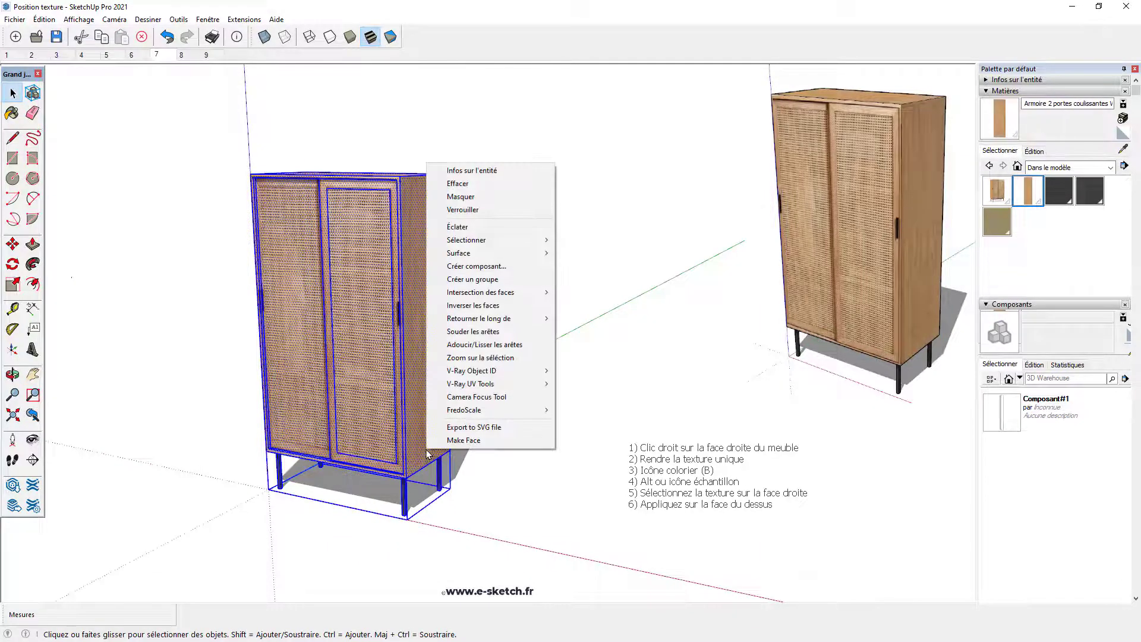
left_click(476, 266)
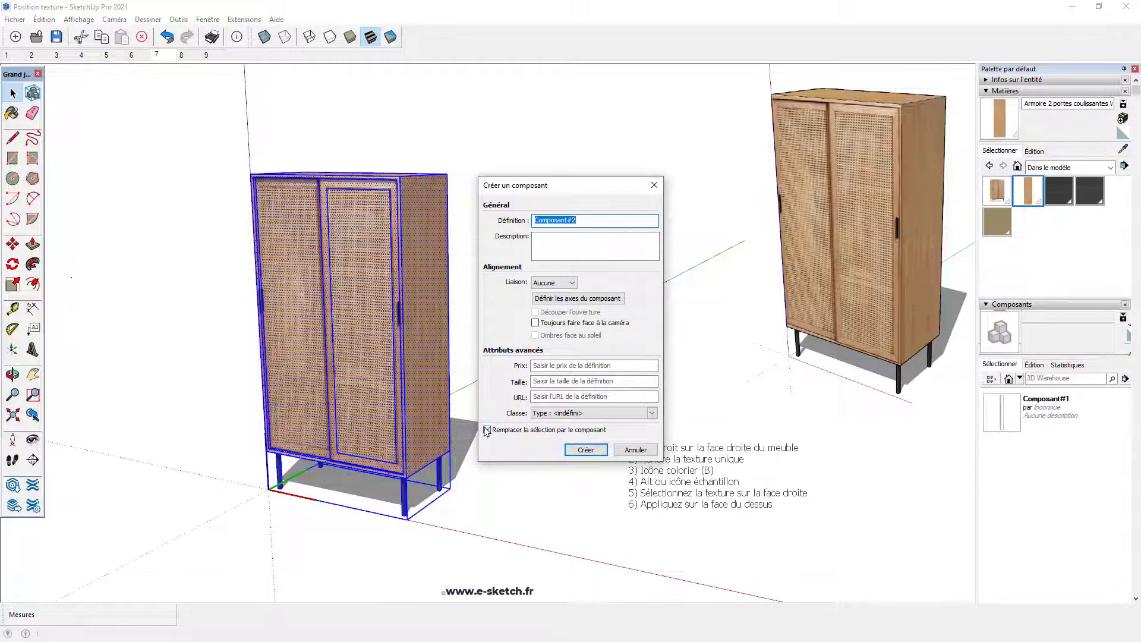
left_click(487, 429)
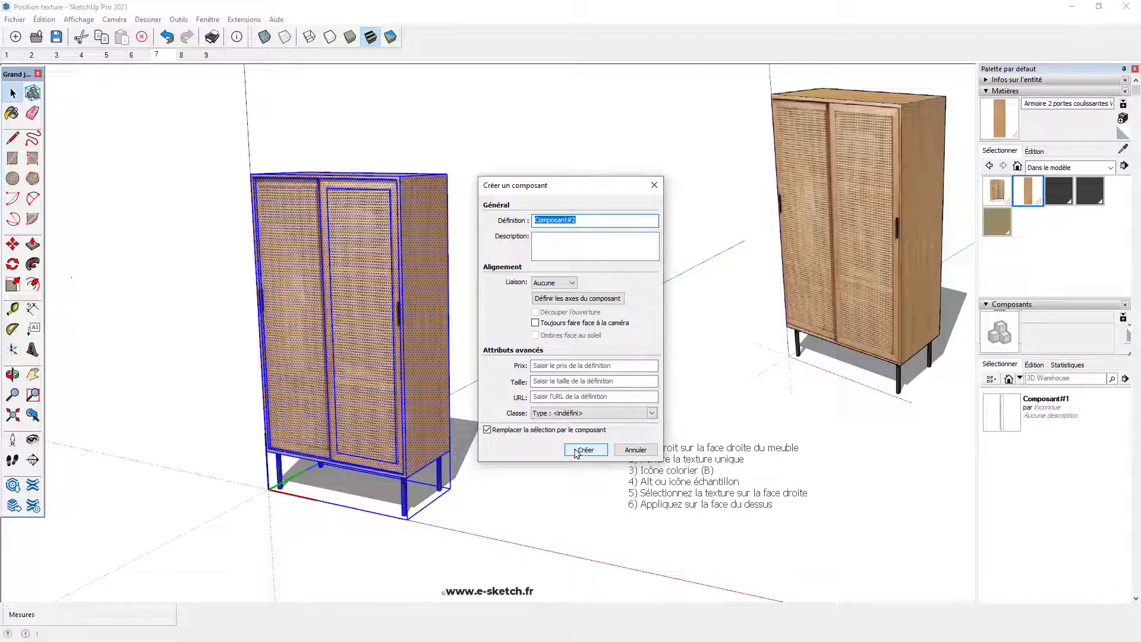
left_click(586, 450)
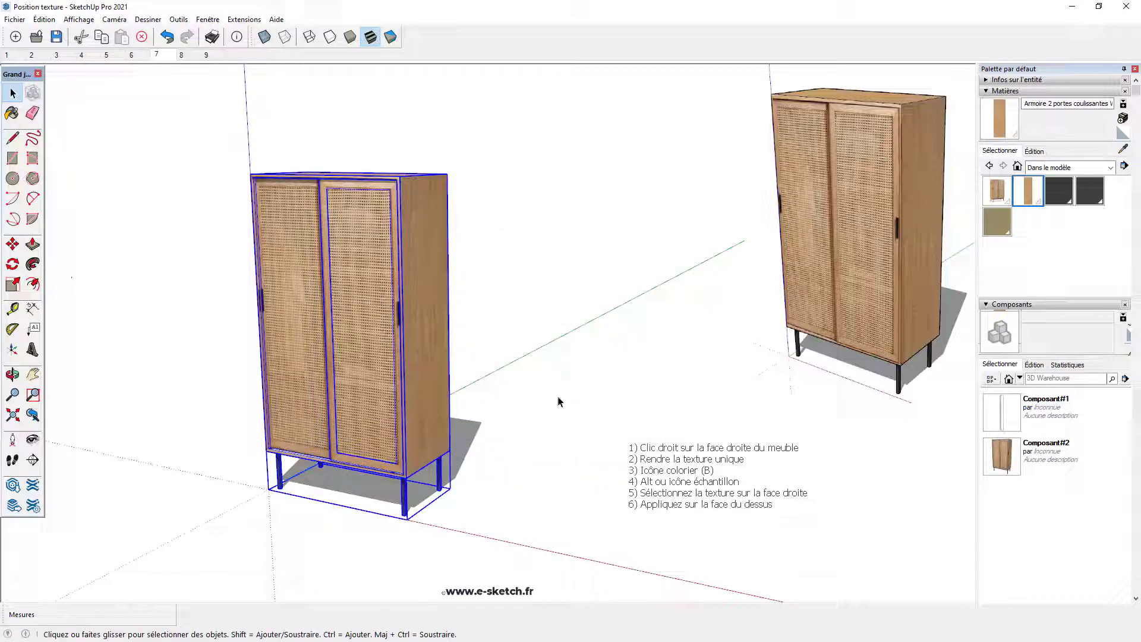
Insert a second instance of the cabinet component on the red axis, directly beside the first cabinet
left_click(991, 305)
left_click(991, 305)
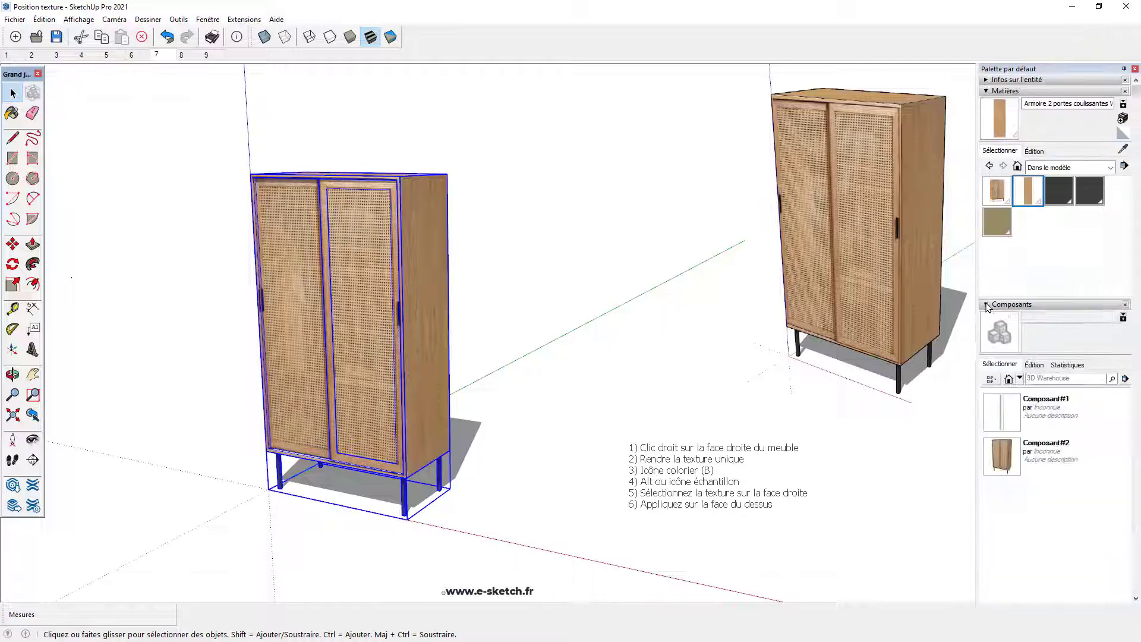
left_click(1002, 458)
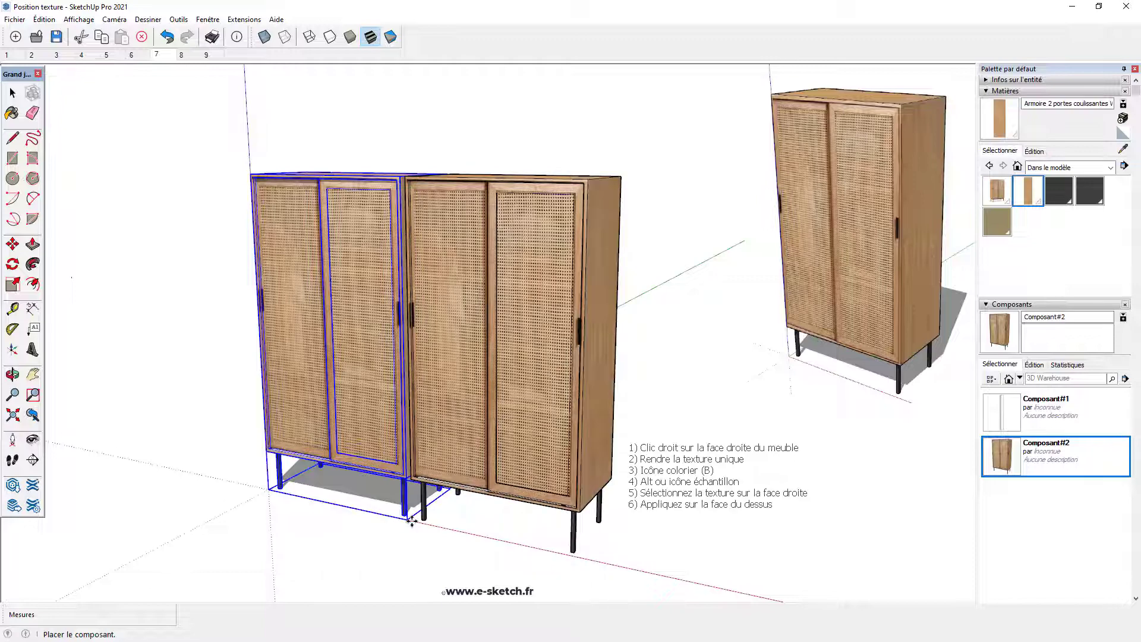
left_click(411, 520)
scroll(439, 522, "down", 2)
middle_click_drag(439, 522, 445, 479)
scroll(468, 469, "up", 2)
scroll(464, 486, "down", 2)
key("space")
left_click(480, 505)
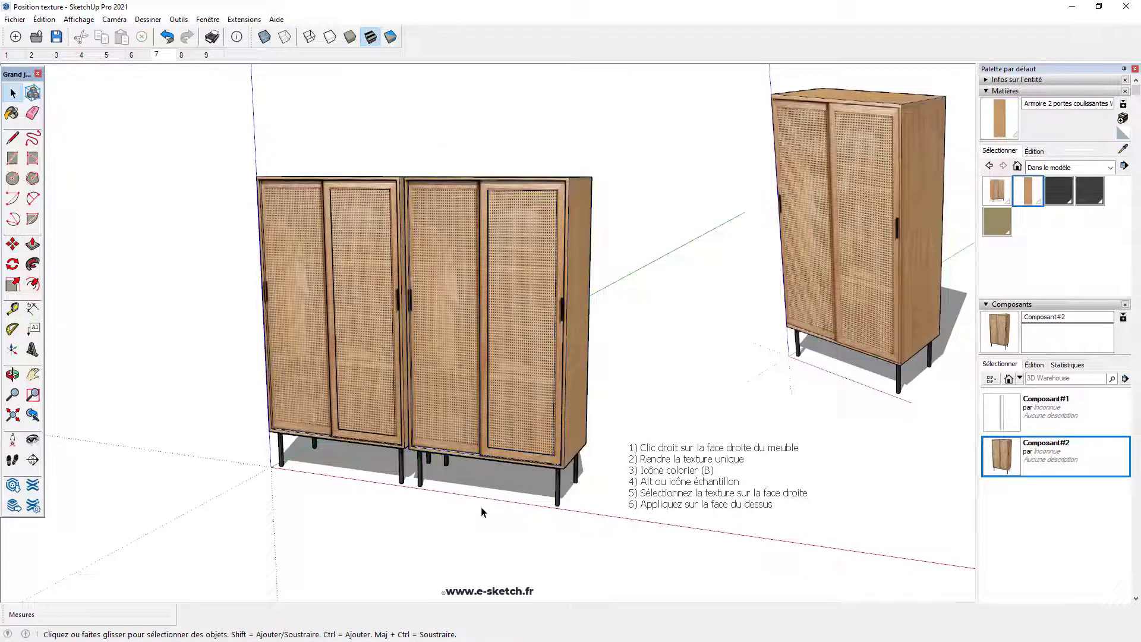